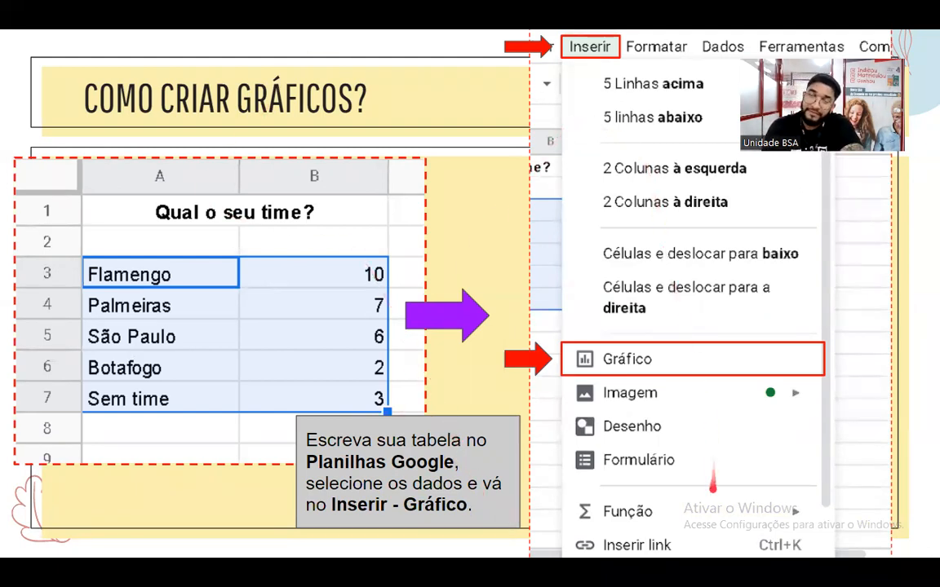
Step: Exit the slideshow and create a blank Google Sheets spreadsheet in a new browser tab
key("Escape")
scroll(101, 330, "down", 10)
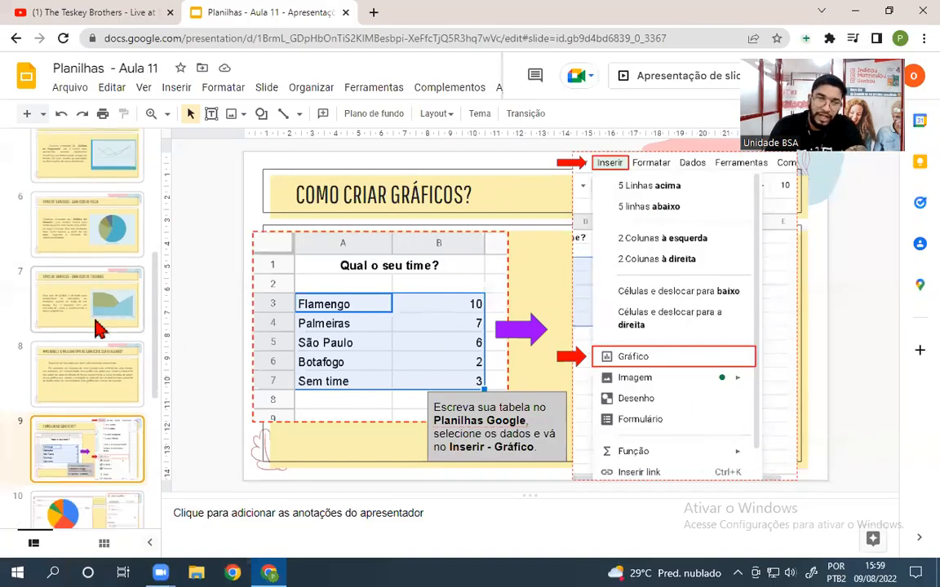
scroll(89, 326, "up", 5)
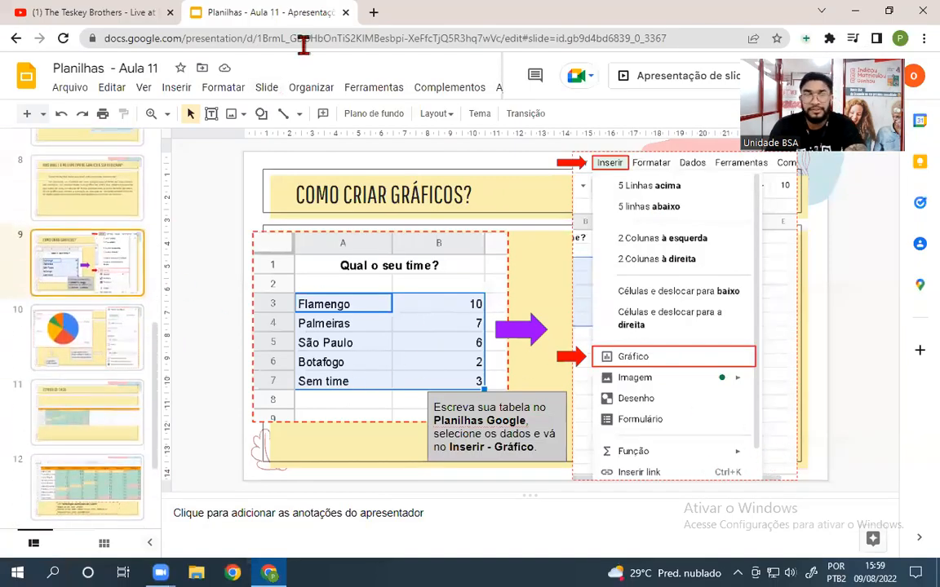
left_click(373, 13)
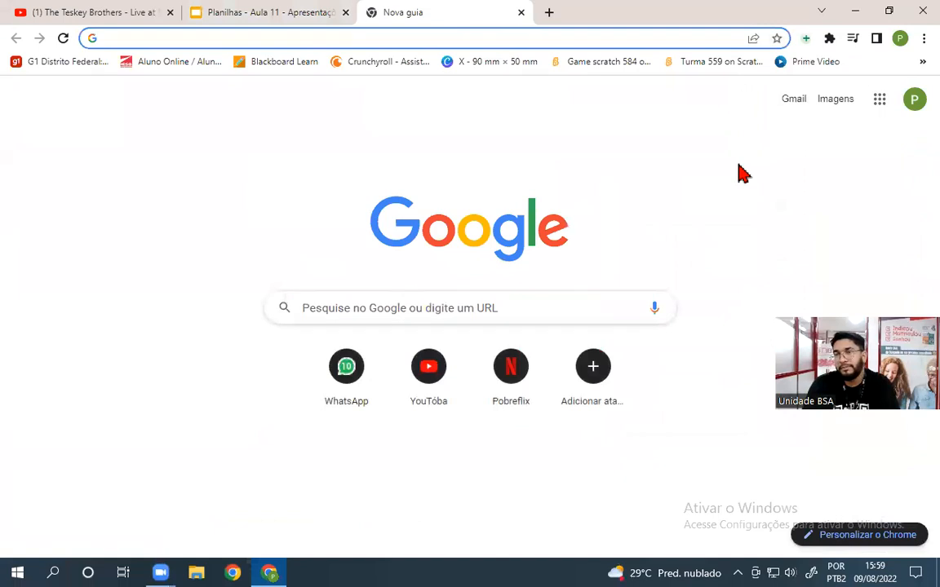
left_click(879, 98)
left_click(815, 155)
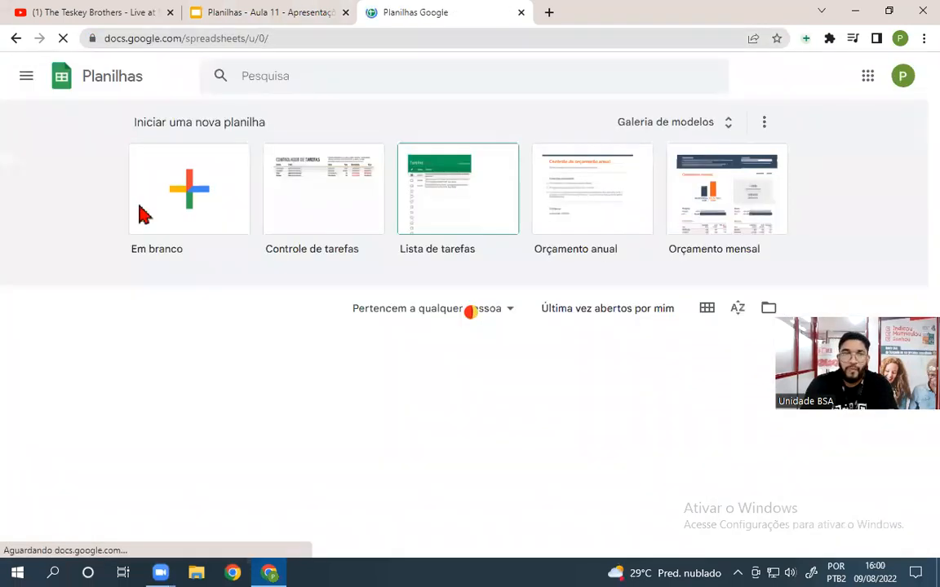
left_click(134, 218)
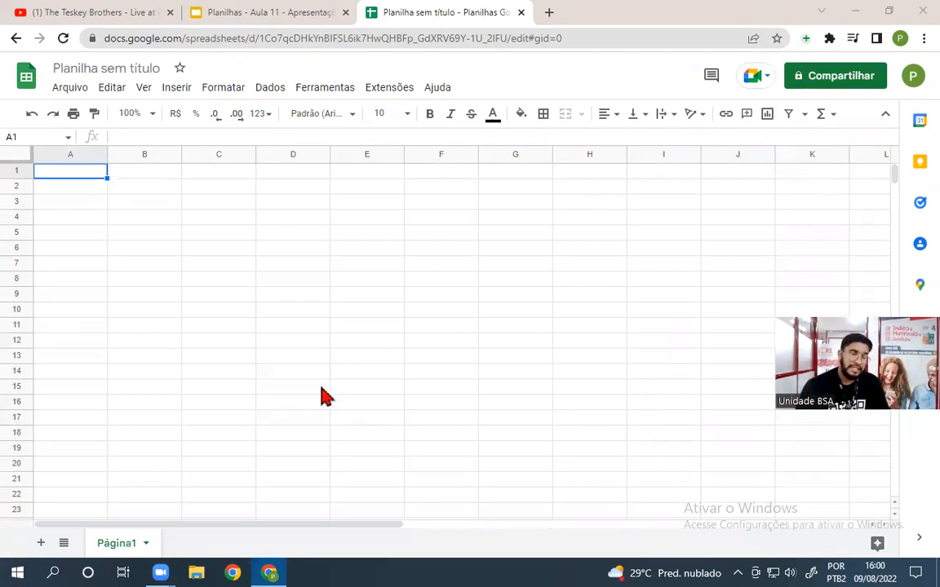
Step: Set the spreadsheet's zoom level to 200%
left_click(131, 113)
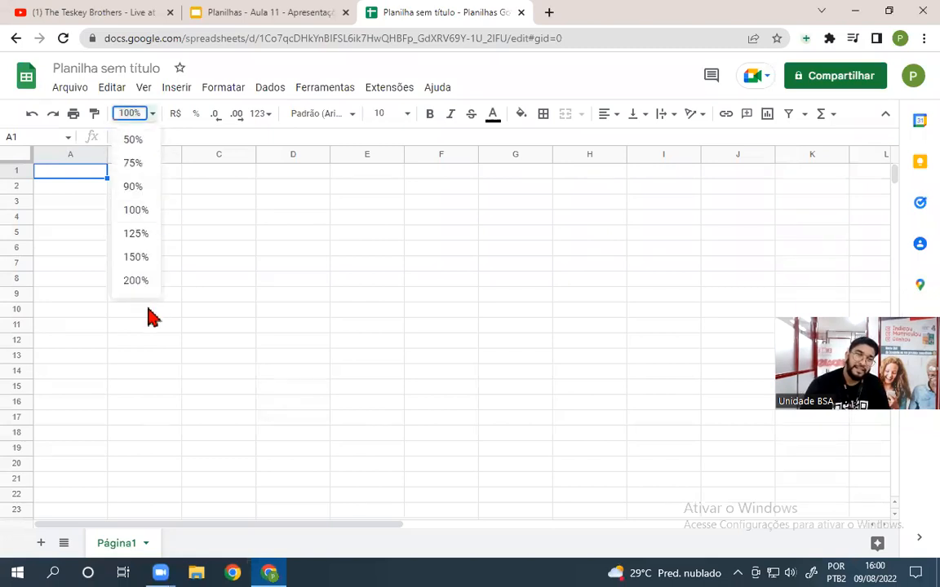
left_click(132, 284)
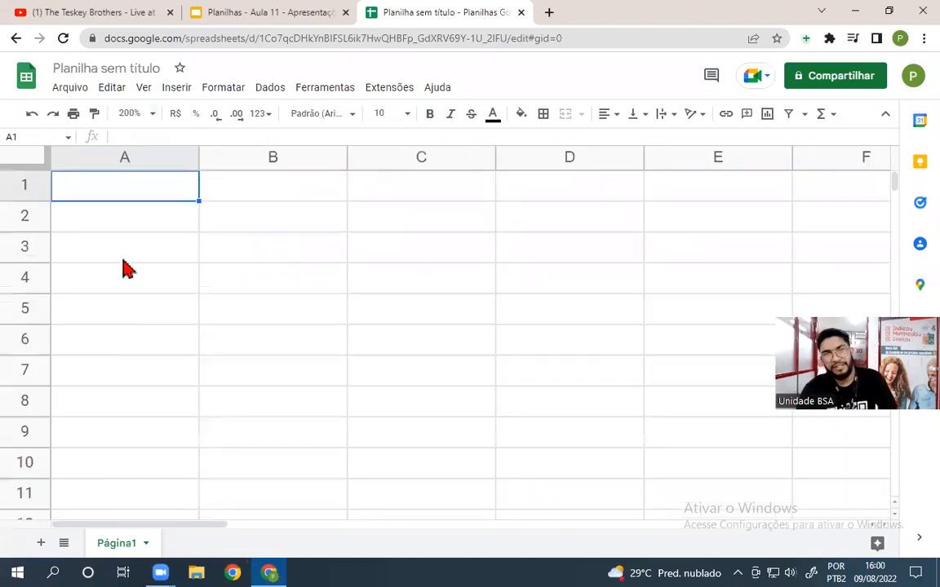
left_click(330, 559)
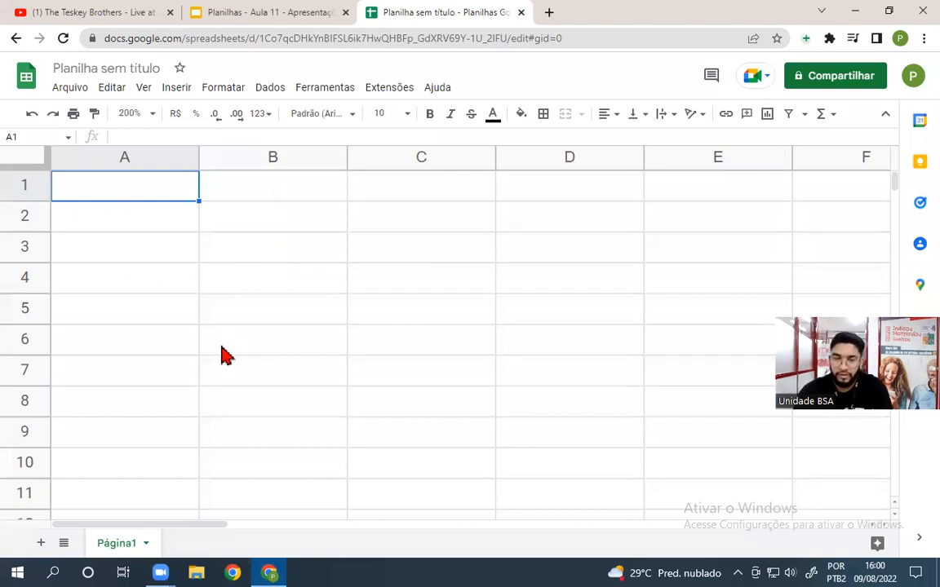
Step: Enter the team names Flamengo, Vasco da Grana and São Paulo in cells A1 to A3
type("Flamengo")
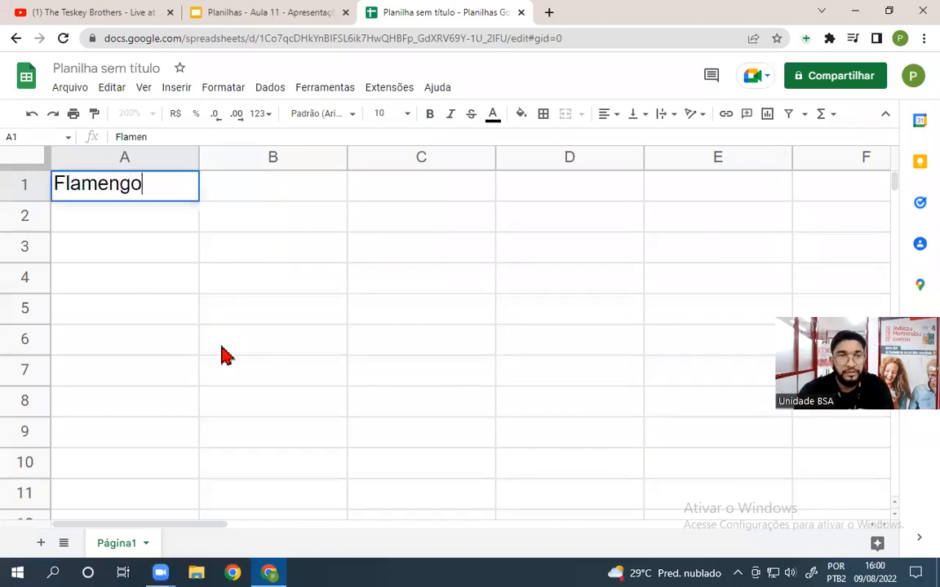
key("Return")
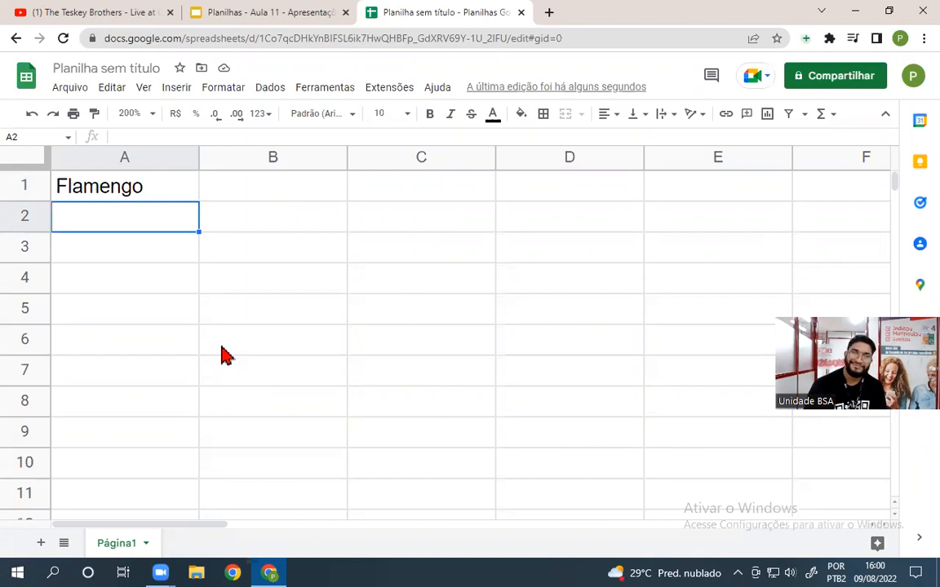
type("Vas")
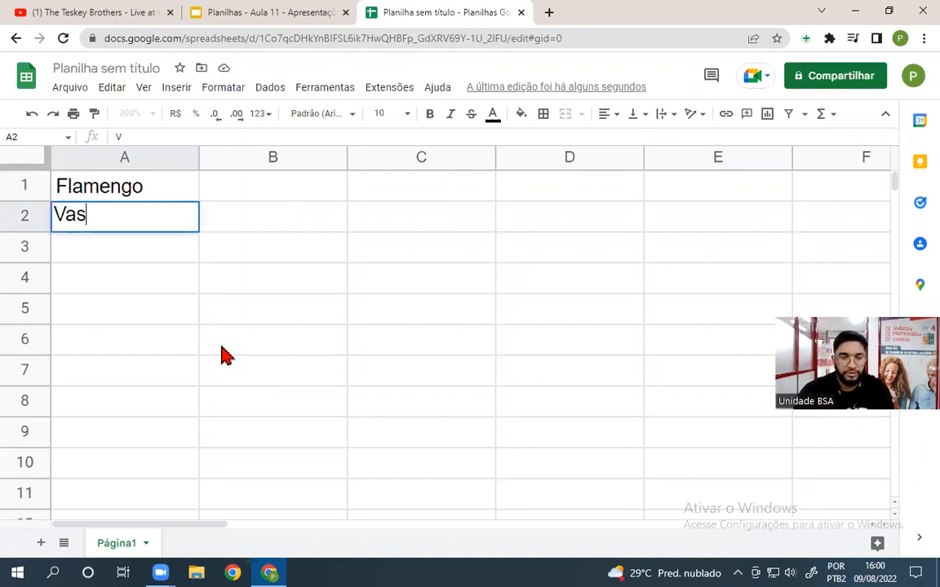
type("co da Grana")
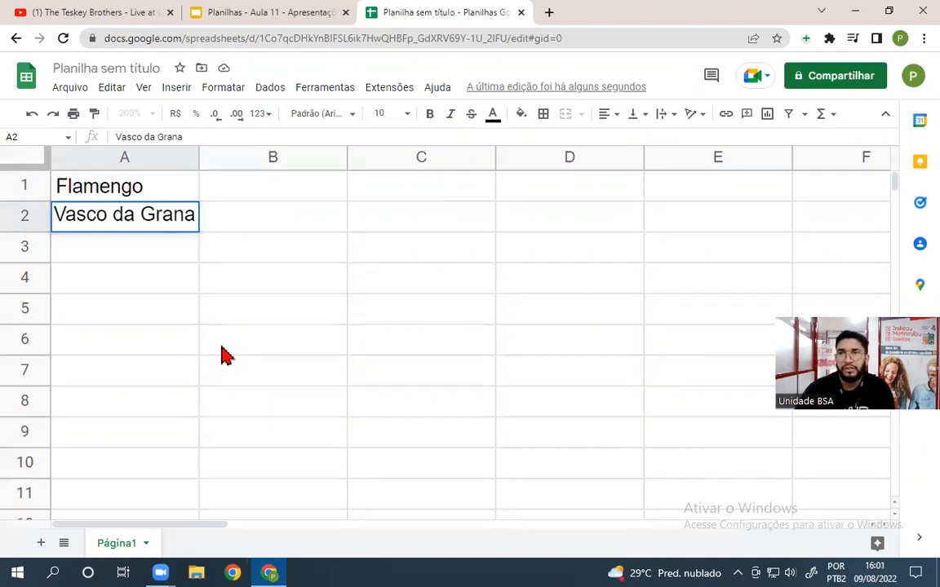
left_click(85, 260)
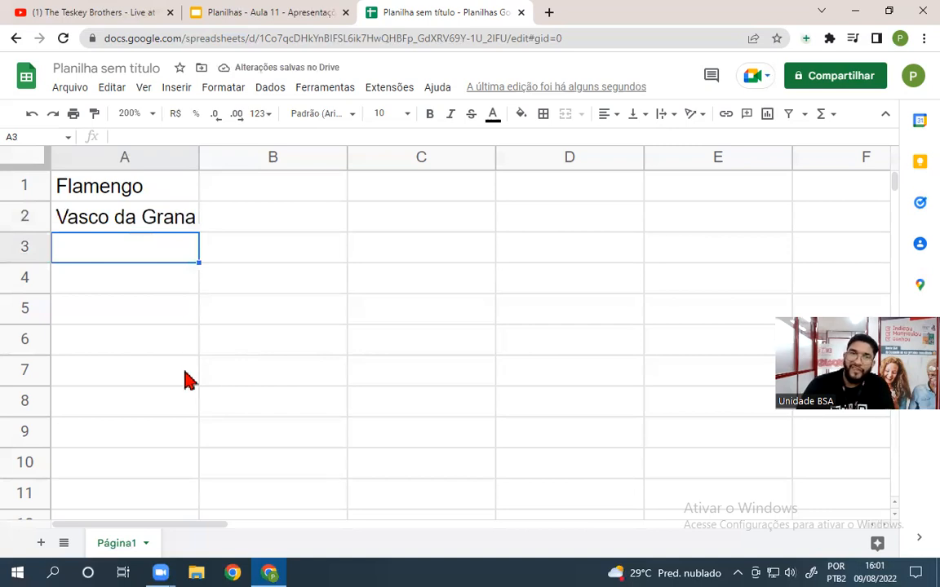
left_click(161, 228)
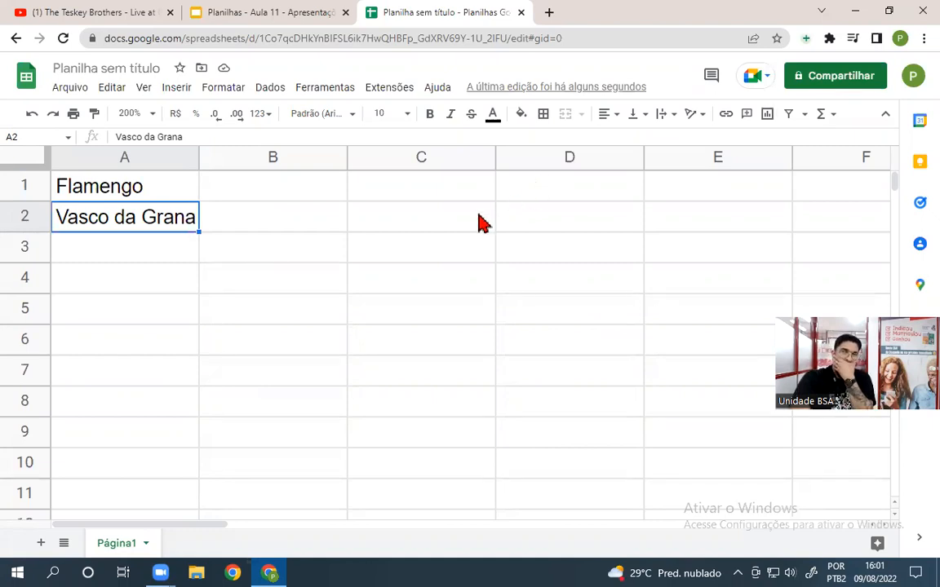
left_click(220, 175)
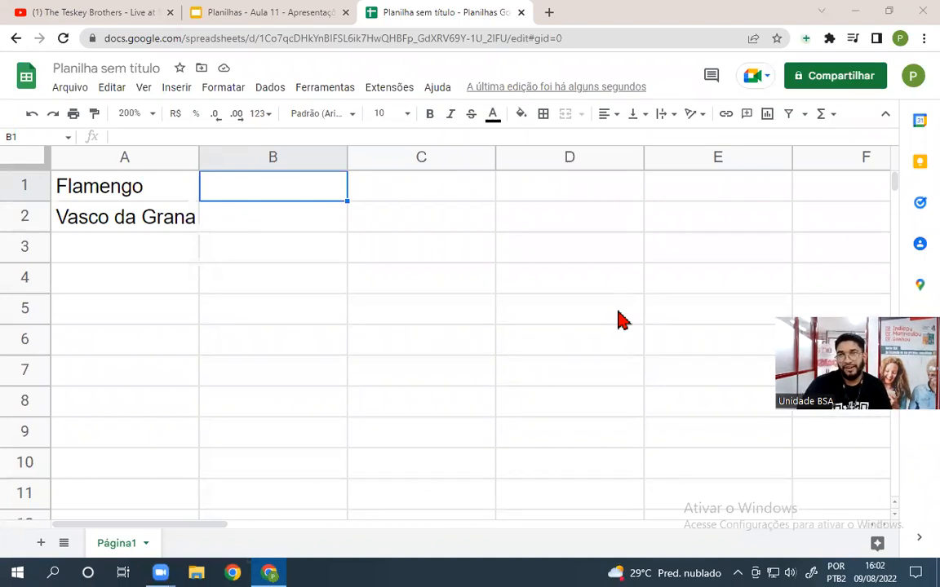
left_click(134, 245)
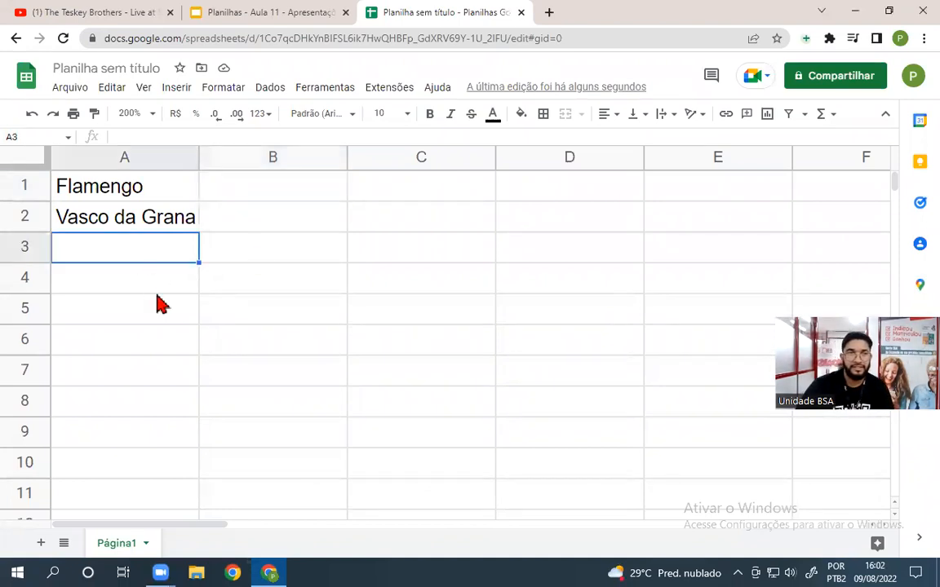
type("São Paulo")
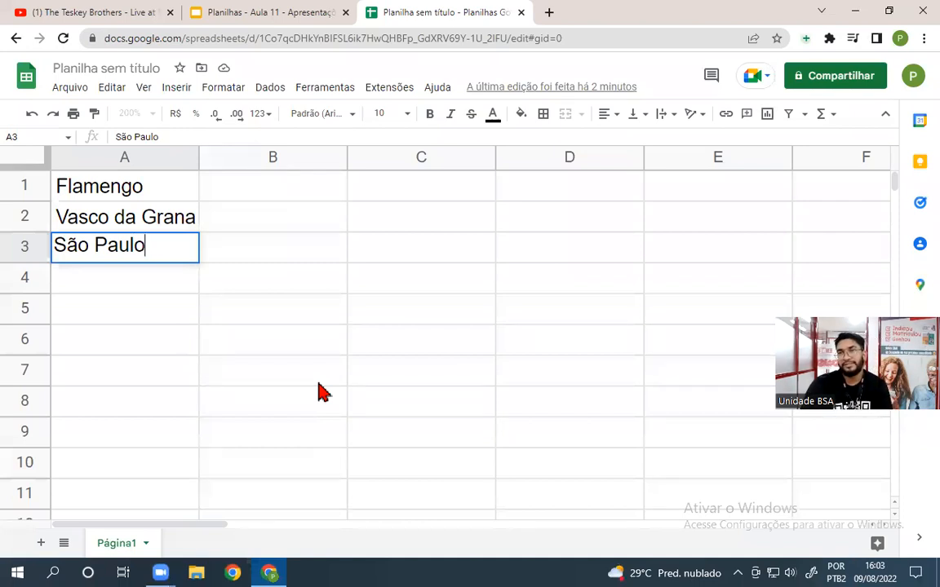
Step: Enter the values 7, 10 and 2 in cells B1 to B3 beside the first three teams
left_click(292, 197)
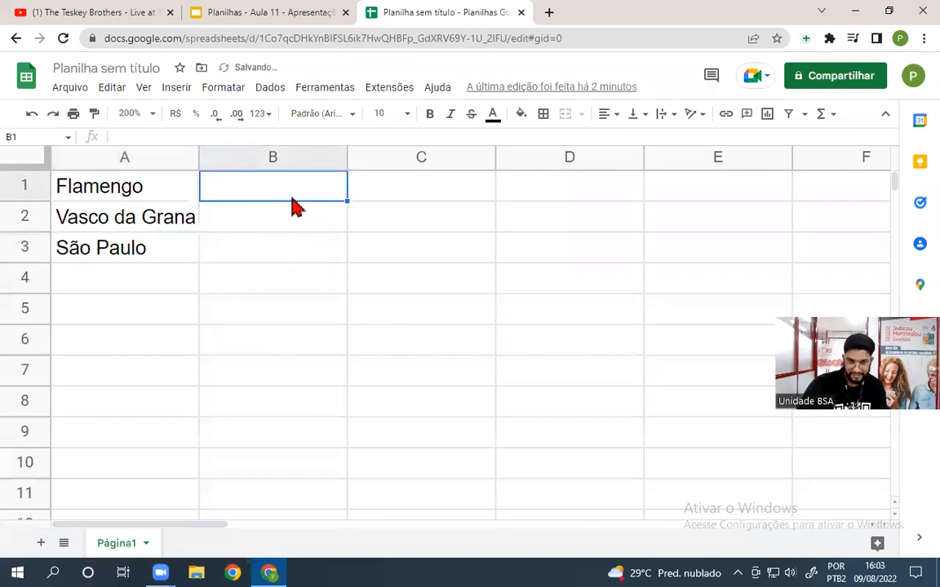
type("7")
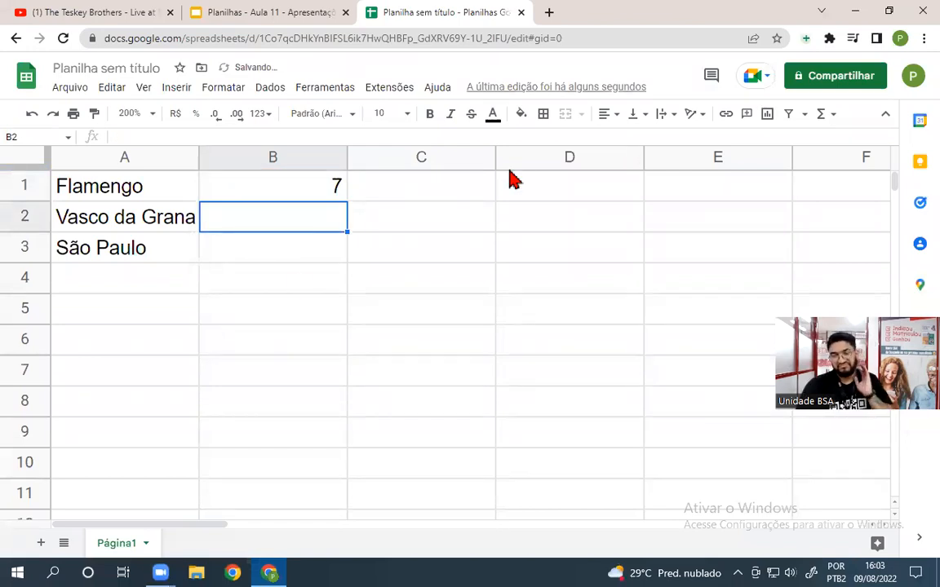
type("10")
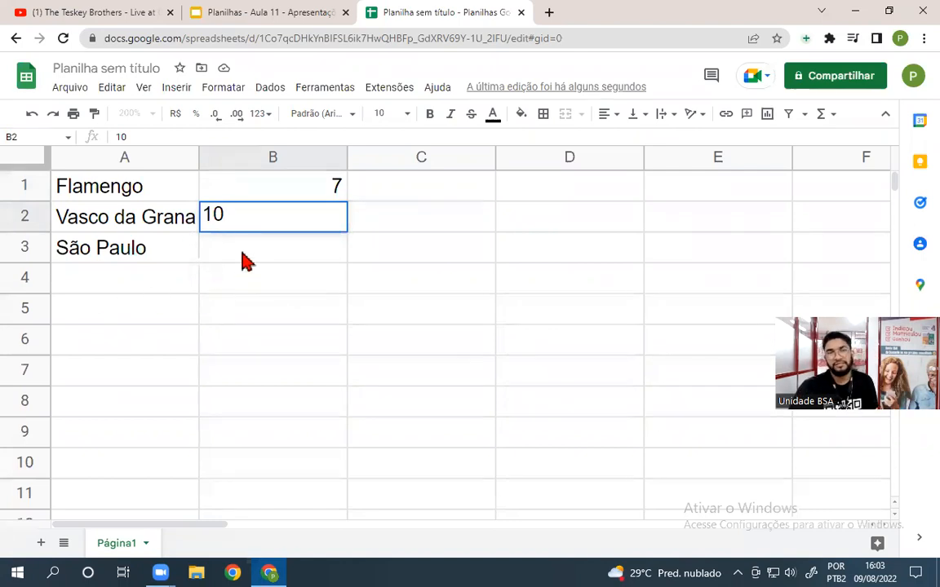
key("Return")
type("2")
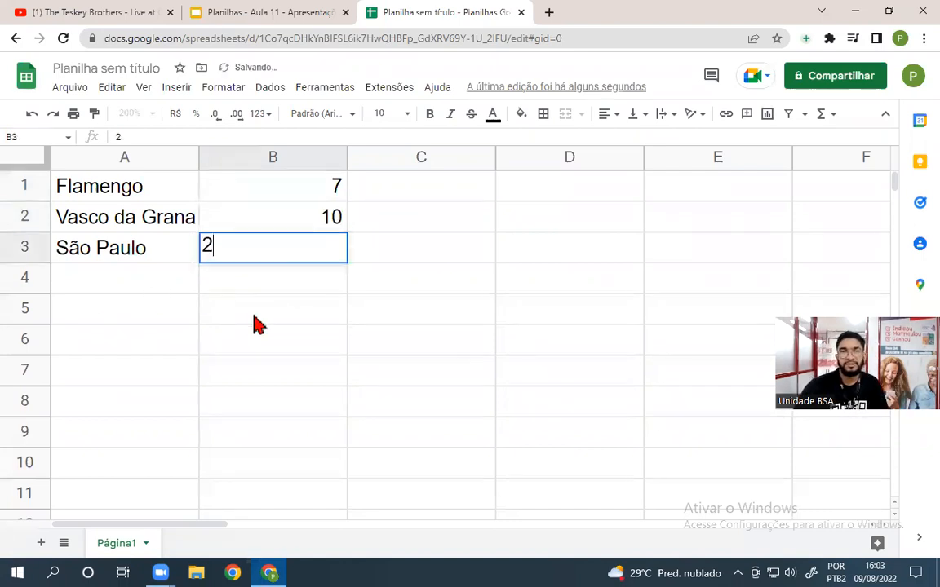
left_click(218, 379)
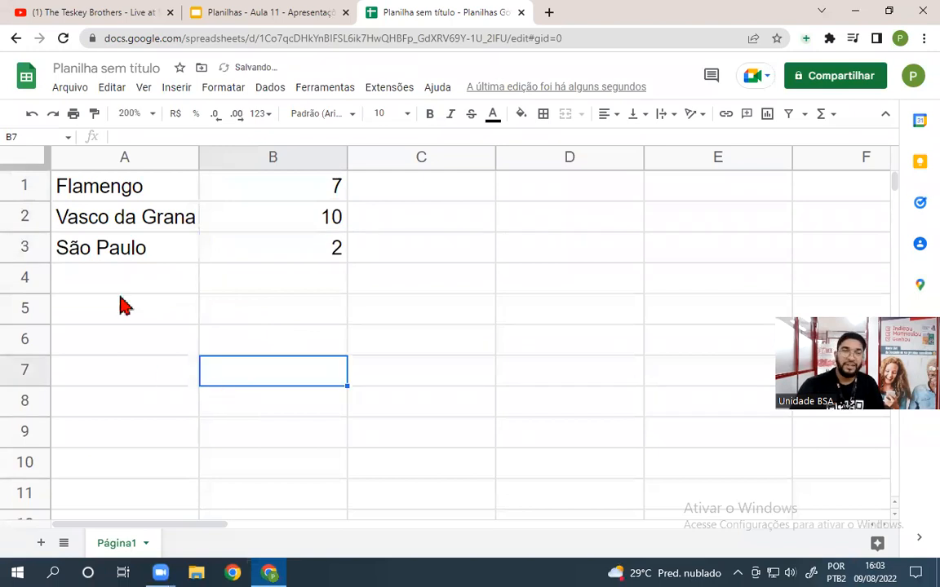
Step: Add a fourth team entry with Corinthians in cell A4 and the value 5 in B4
left_click(98, 272)
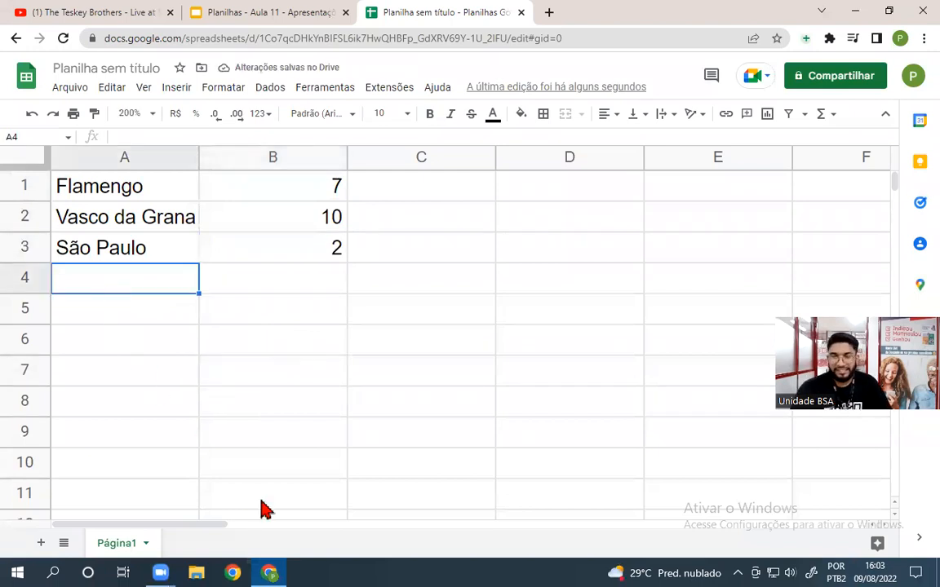
type("Corinthians")
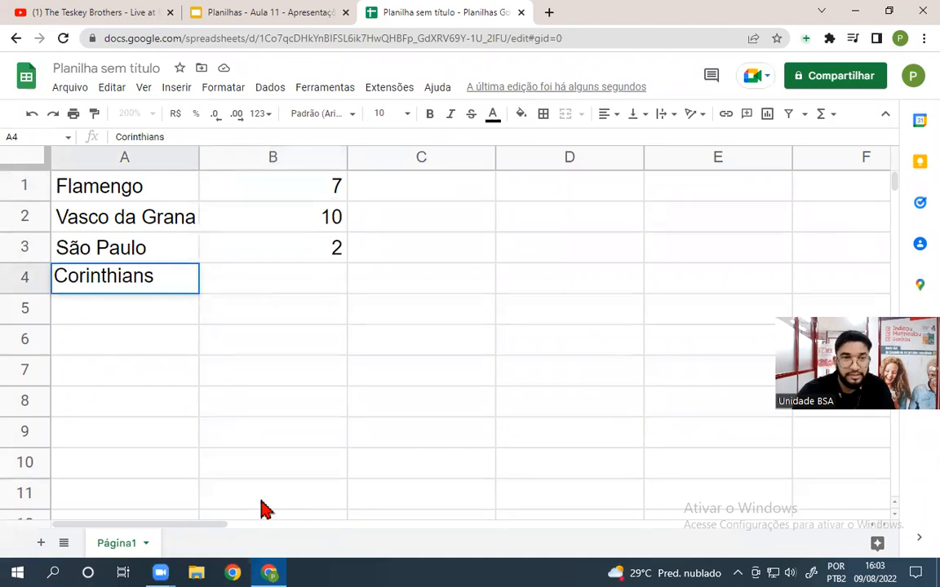
key("Return")
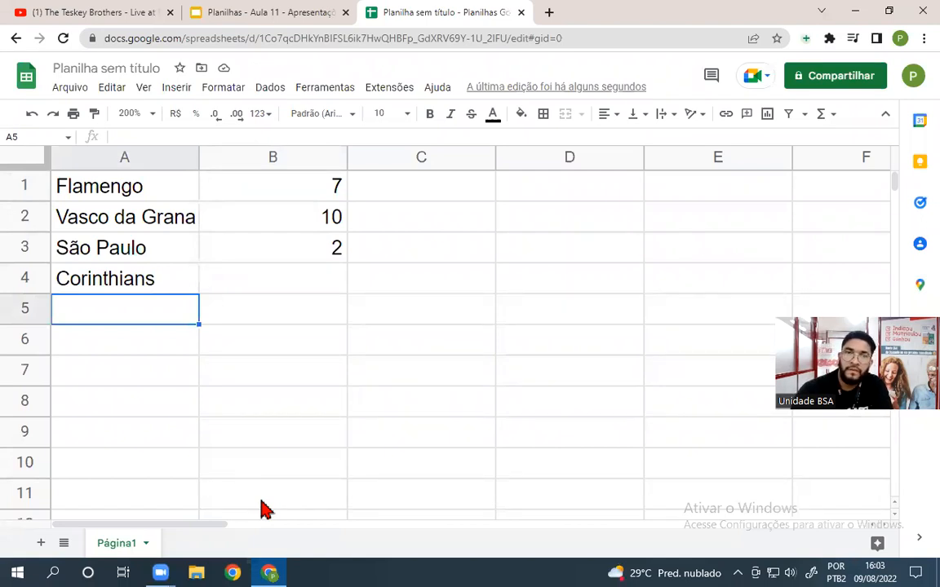
key("Return")
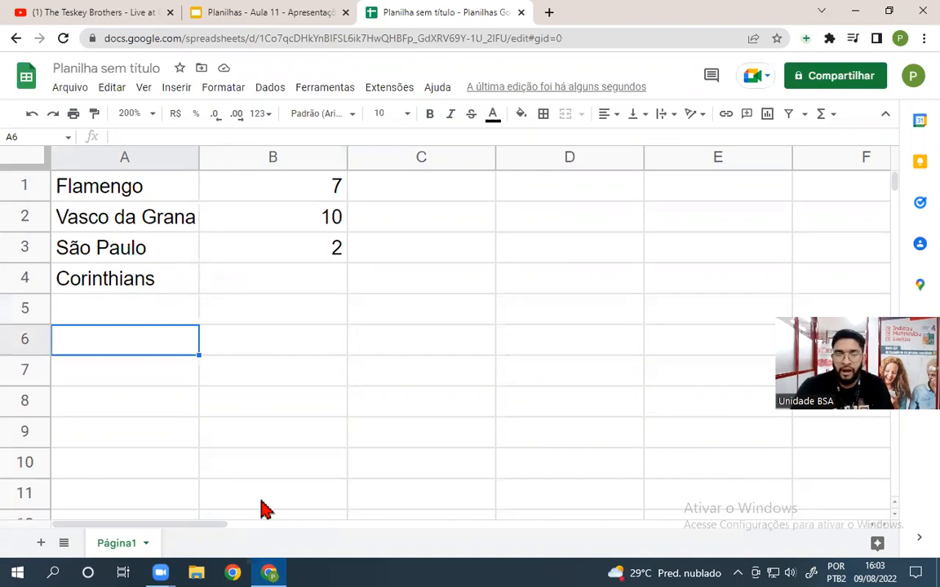
key("Right")
key("Up")
key("Up")
type("5")
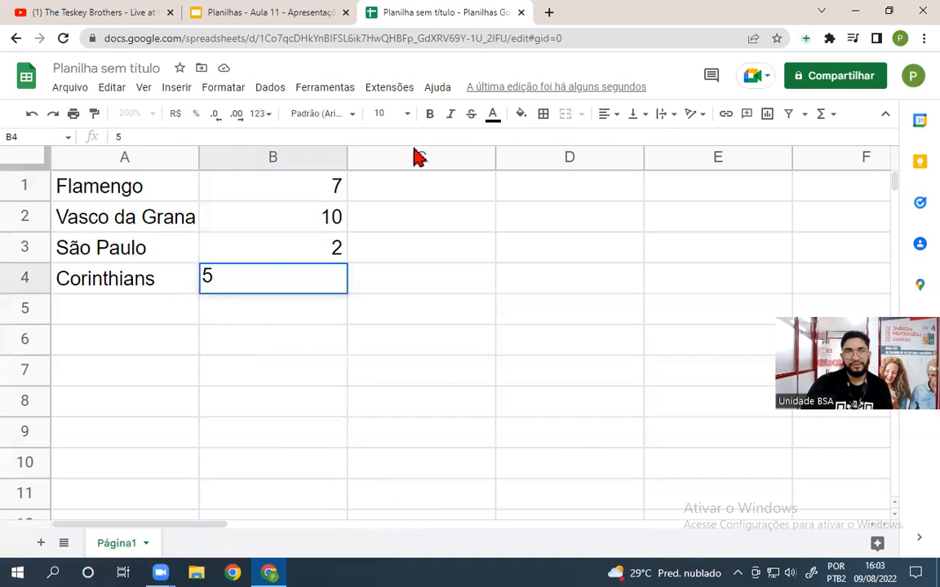
left_click(158, 349)
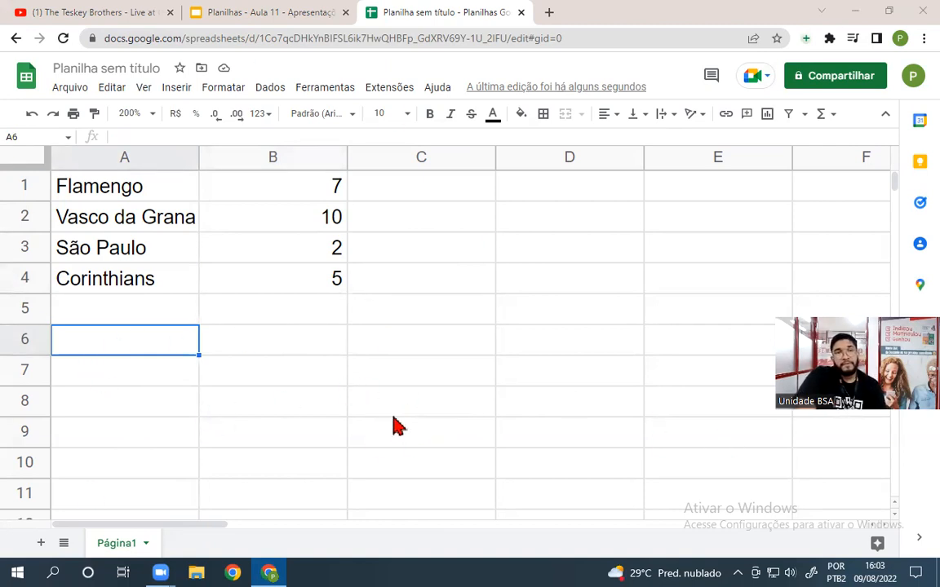
left_click(159, 391)
left_click(121, 196)
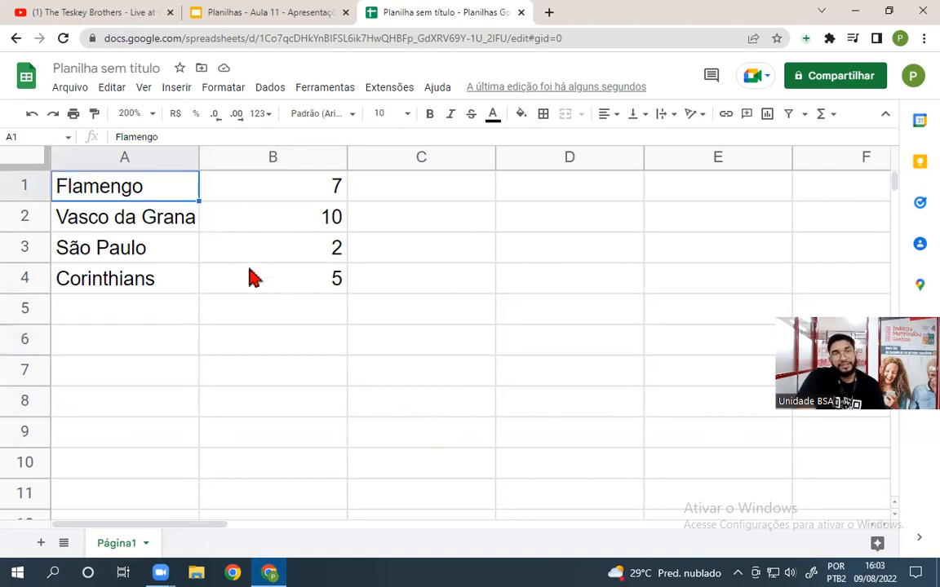
left_click(253, 276)
left_click_drag(105, 194, 298, 290)
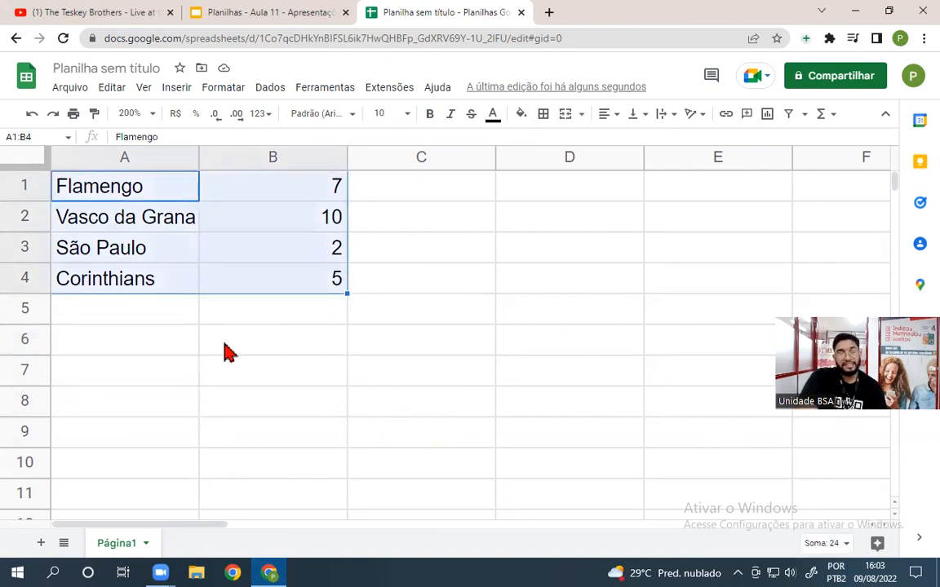
right_click(189, 229)
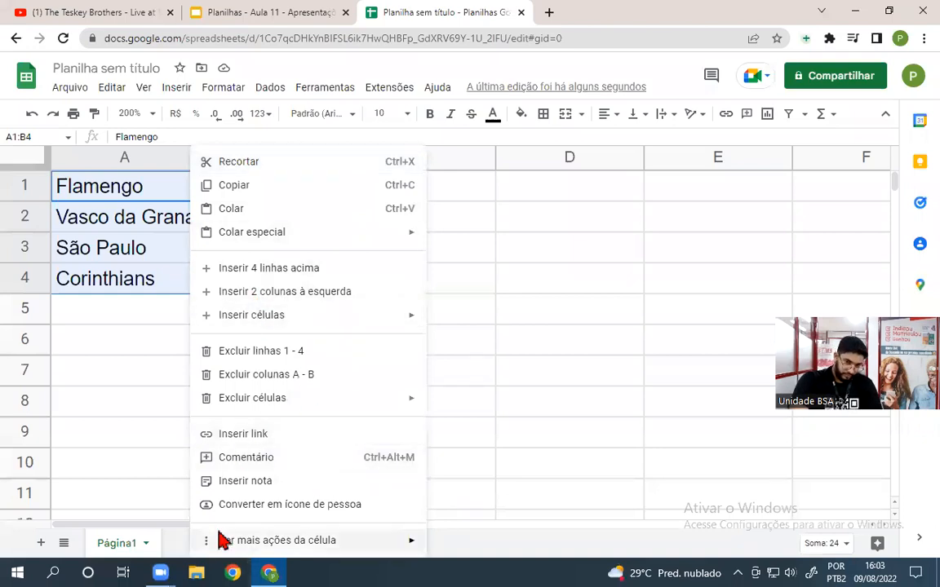
mouse_move(227, 541)
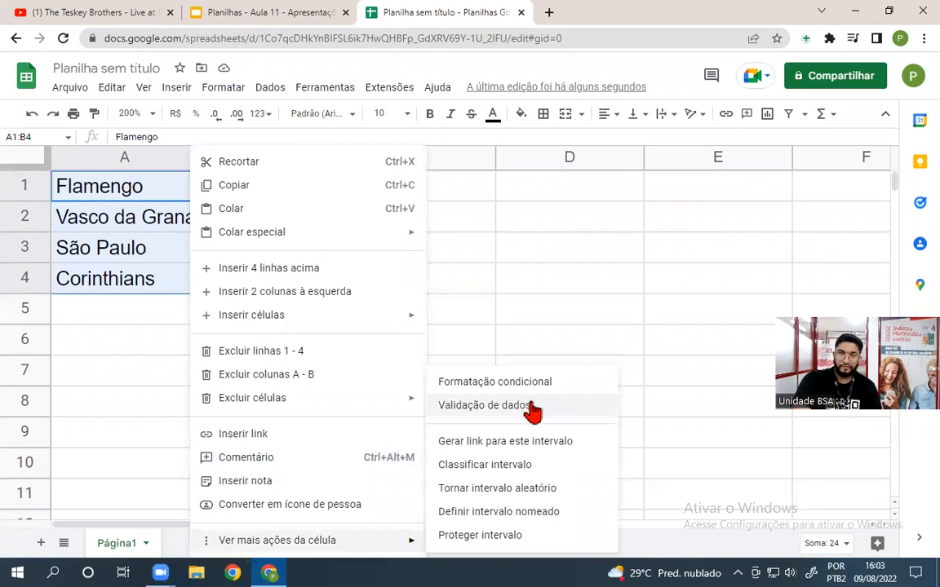
left_click(159, 369)
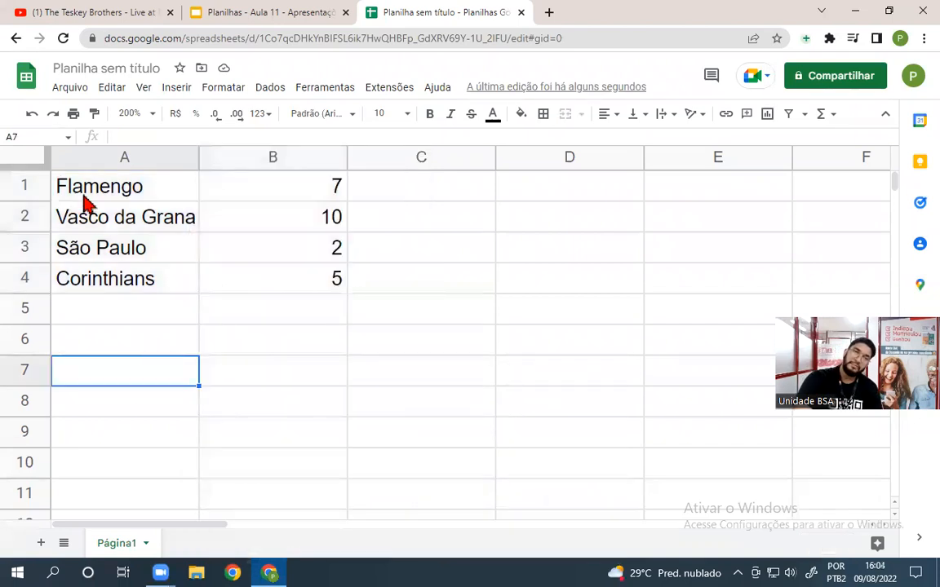
Step: Insert a chart based on the team names and values in cells A1:B4
left_click_drag(77, 185, 324, 287)
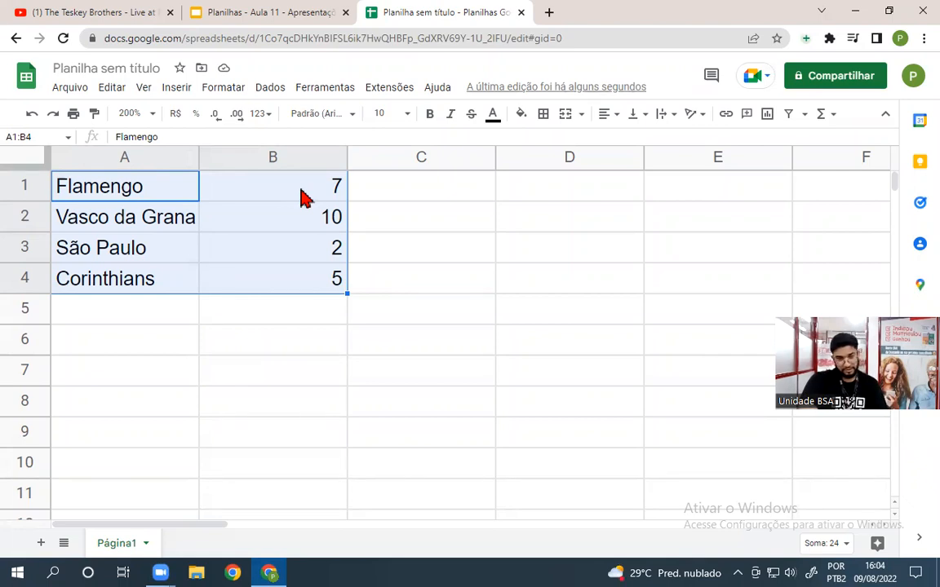
right_click(21, 188)
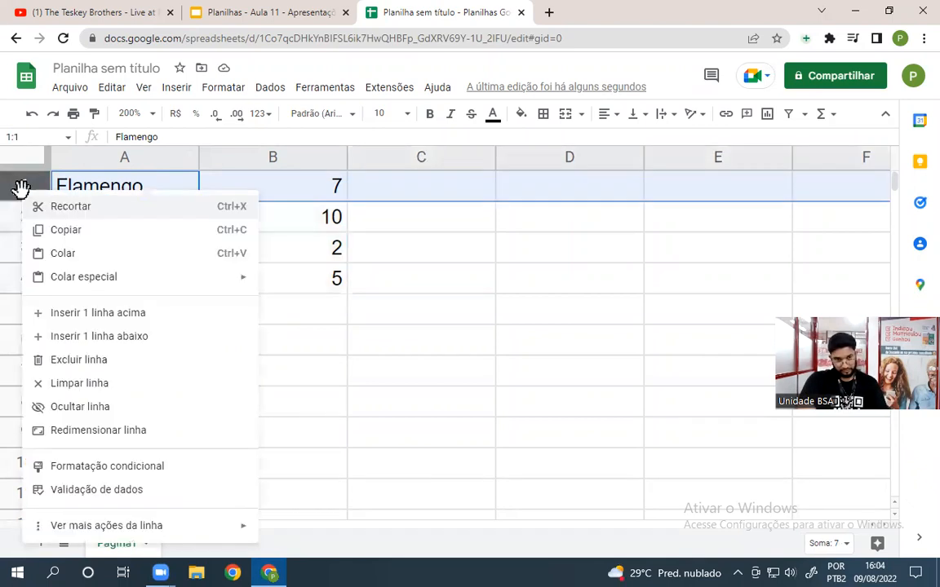
left_click(340, 389)
left_click_drag(90, 188, 272, 286)
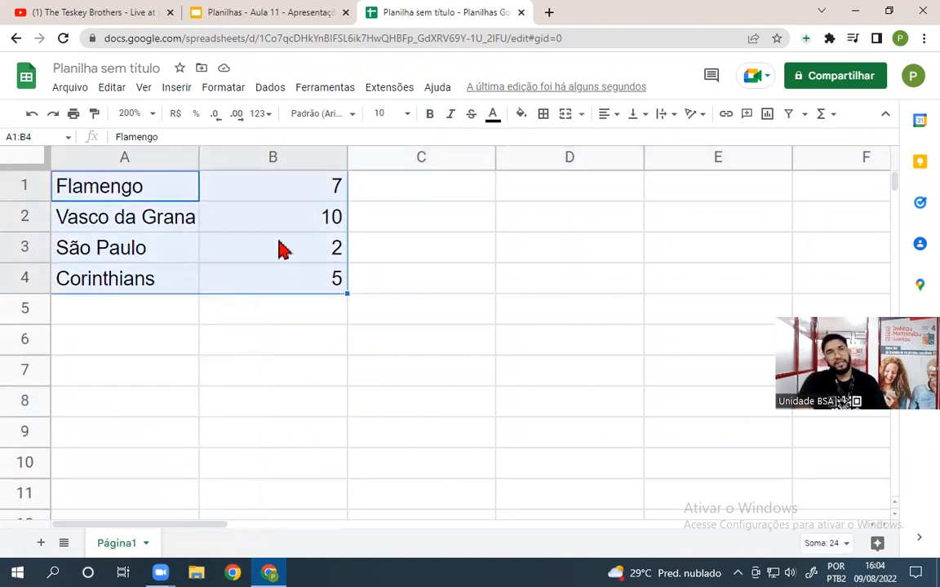
left_click(178, 89)
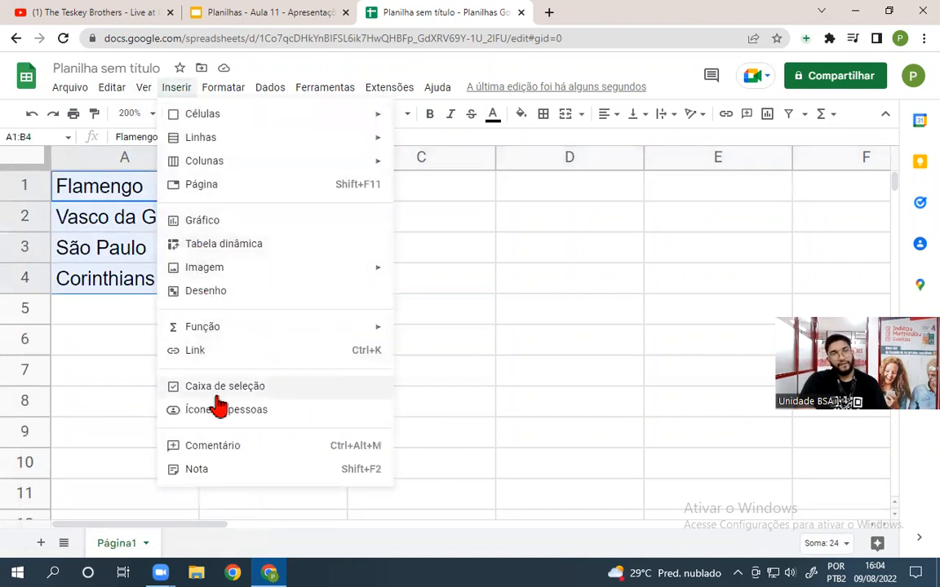
left_click(200, 222)
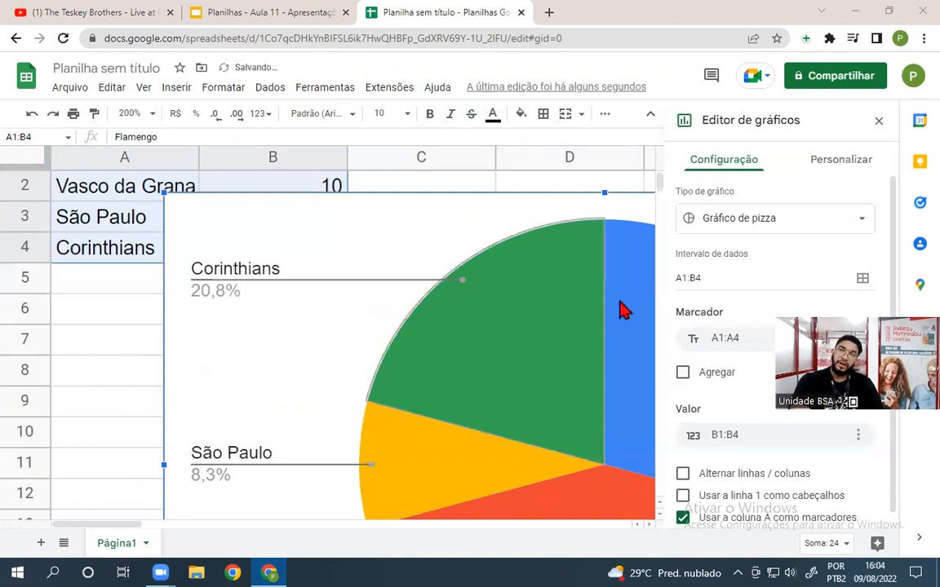
Step: Examine the pie chart's slices and labels along the sheet
scroll(346, 382, "down", 5)
scroll(336, 394, "up", 4)
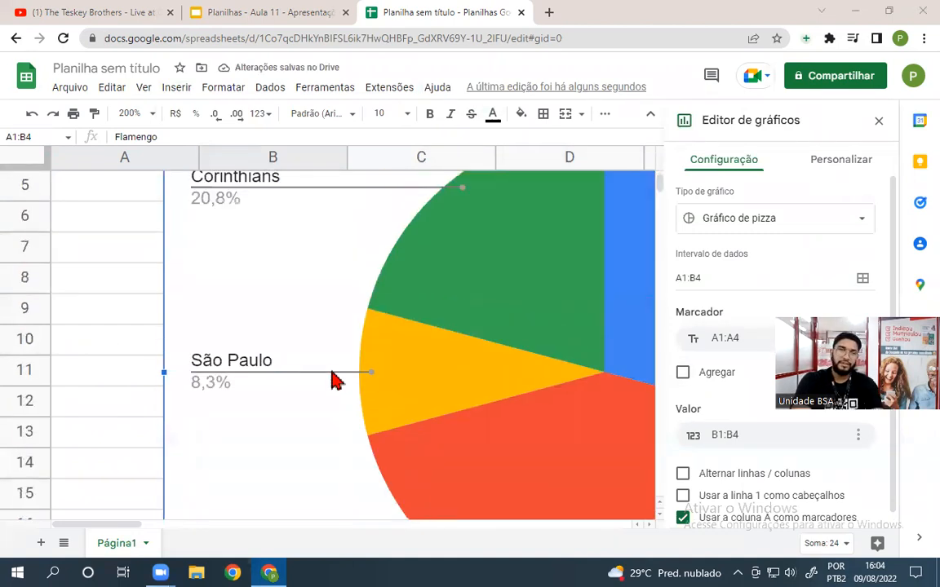
scroll(329, 385, "down", 3)
scroll(329, 384, "up", 2)
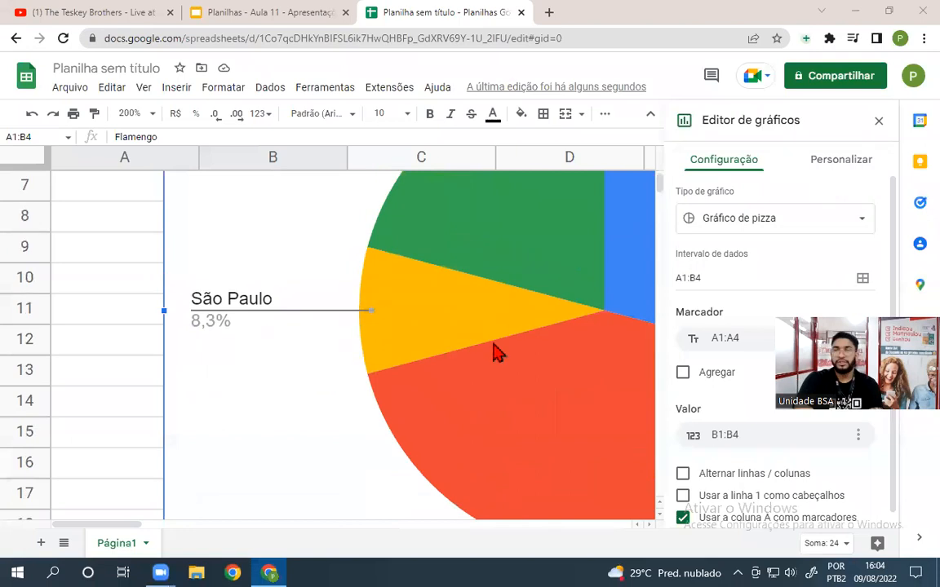
scroll(415, 392, "up", 3)
scroll(415, 392, "down", 2)
scroll(416, 394, "up", 1)
scroll(415, 395, "up", 1)
Step: Try spreadsheet zoom levels of 100%, 200% and 150% to view the chart beside its data
left_click(129, 113)
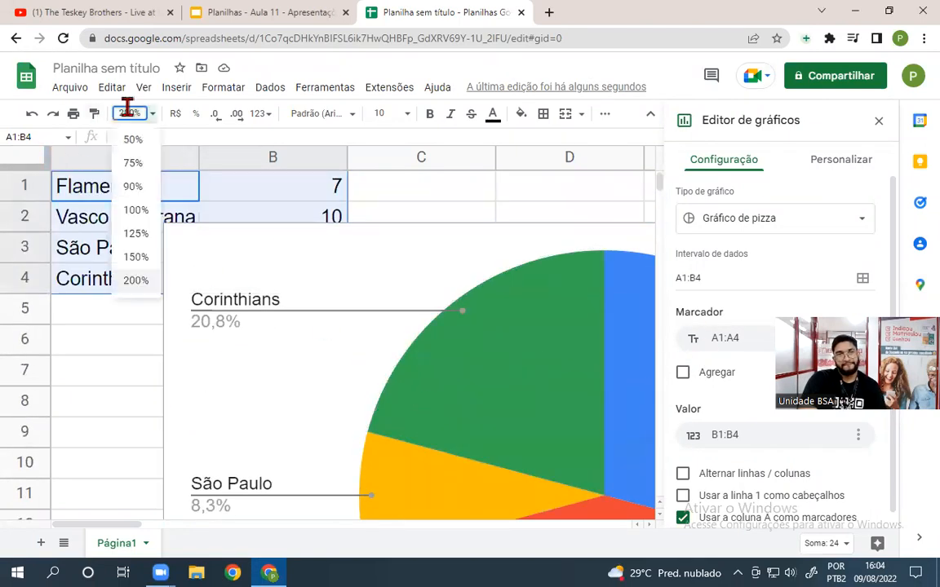
left_click(135, 210)
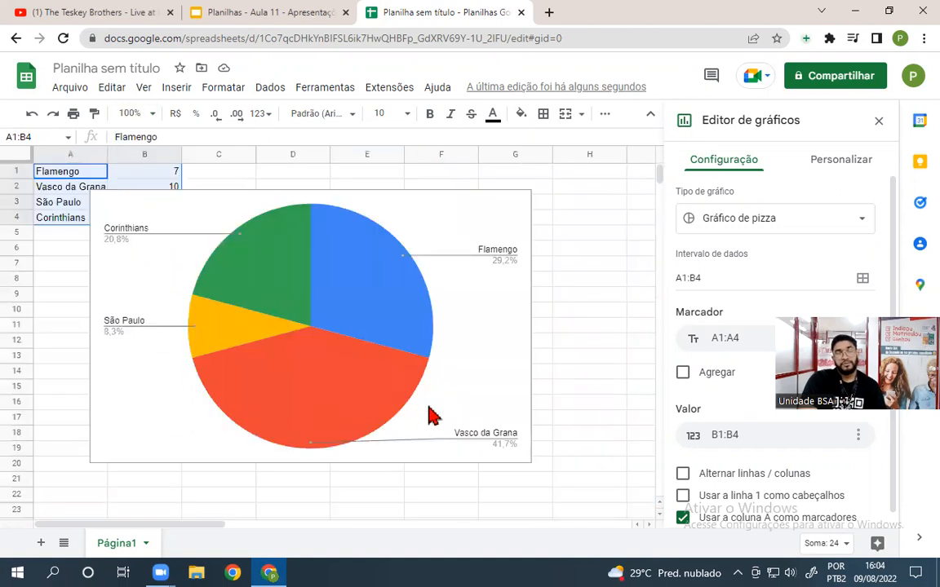
left_click(129, 113)
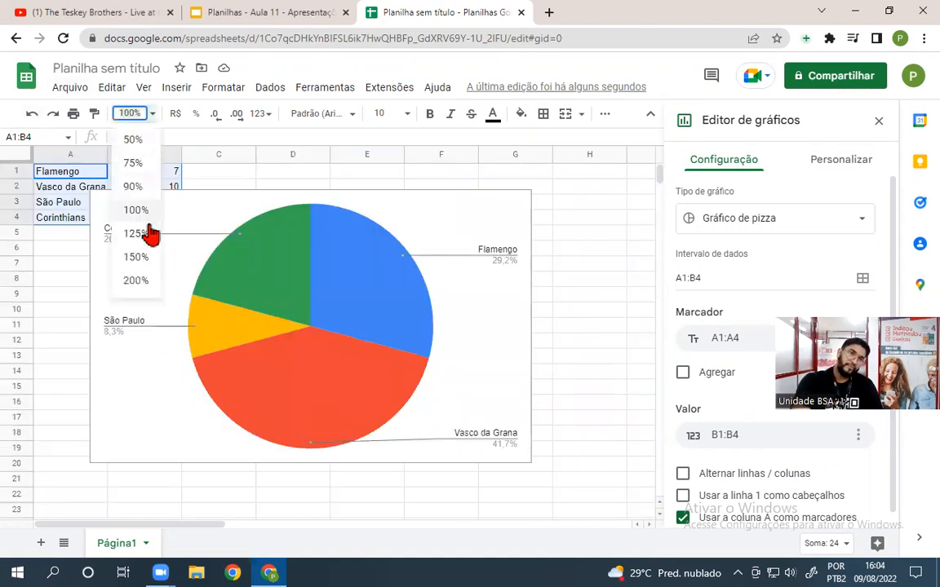
left_click(135, 281)
left_click(133, 113)
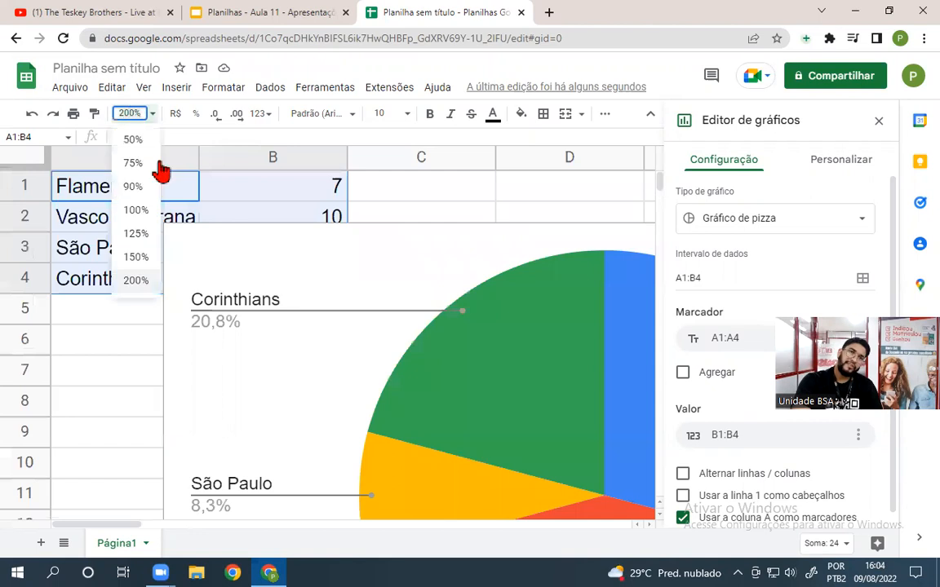
left_click(152, 259)
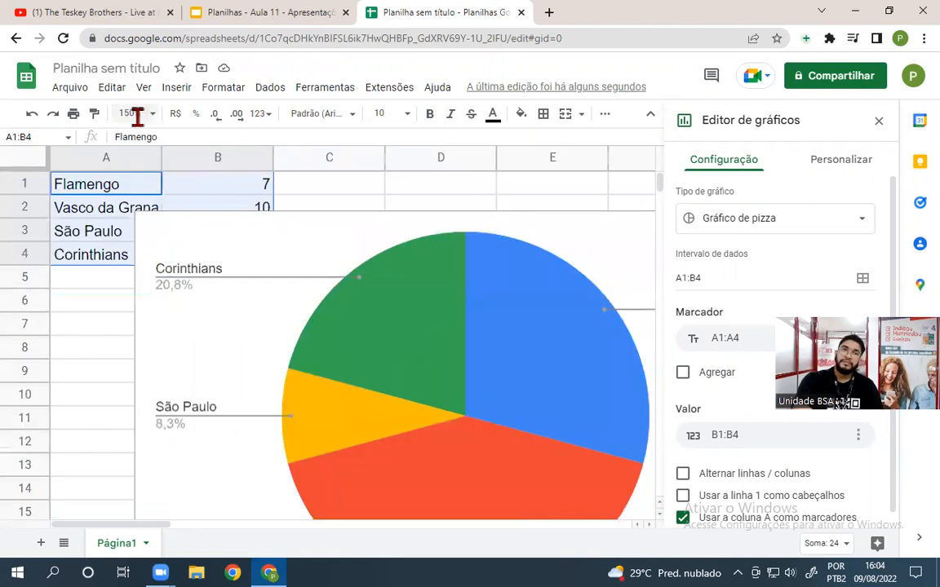
Step: Set the spreadsheet's zoom level to 125% and look over the pie chart
left_click(133, 113)
left_click(136, 234)
scroll(588, 332, "down", 2)
scroll(587, 332, "up", 2)
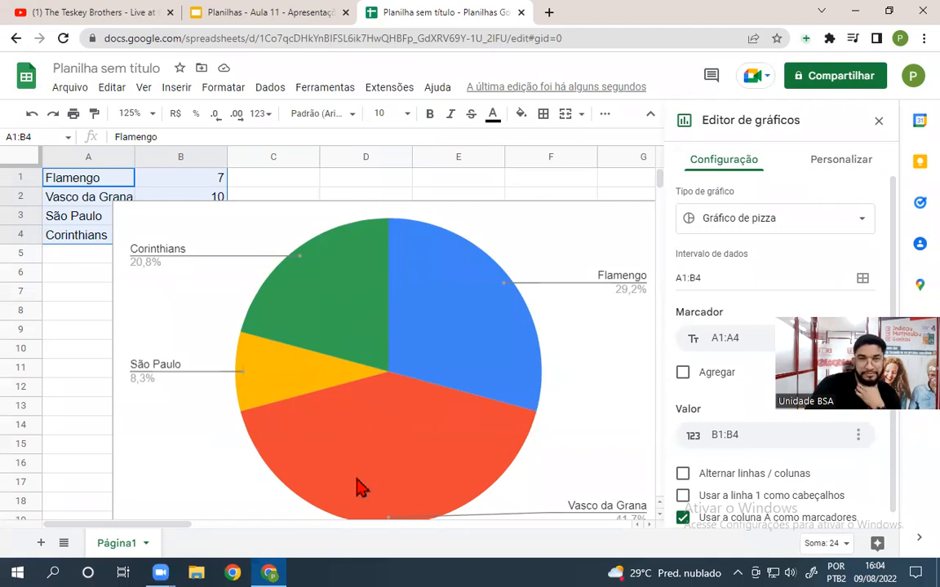
Step: Switch to the Planilhas - Aula 11 presentation in Google Slides and view slides 10 to 12
key("ctrl+shift+Tab")
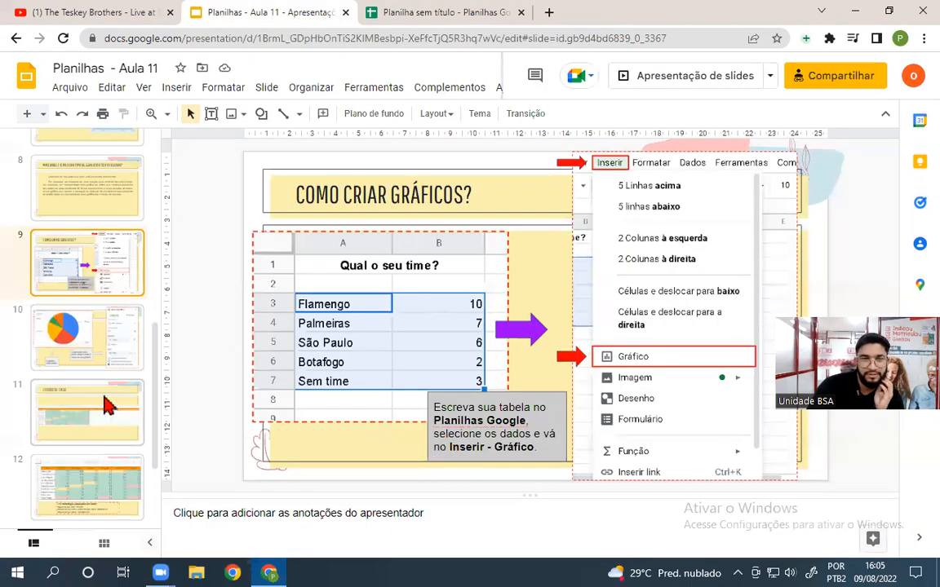
left_click(92, 350)
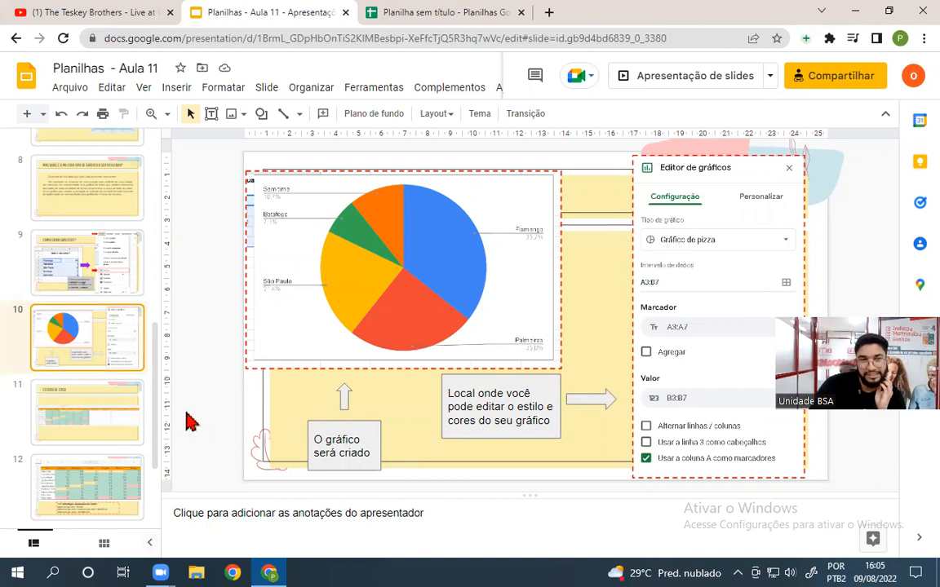
left_click(62, 412)
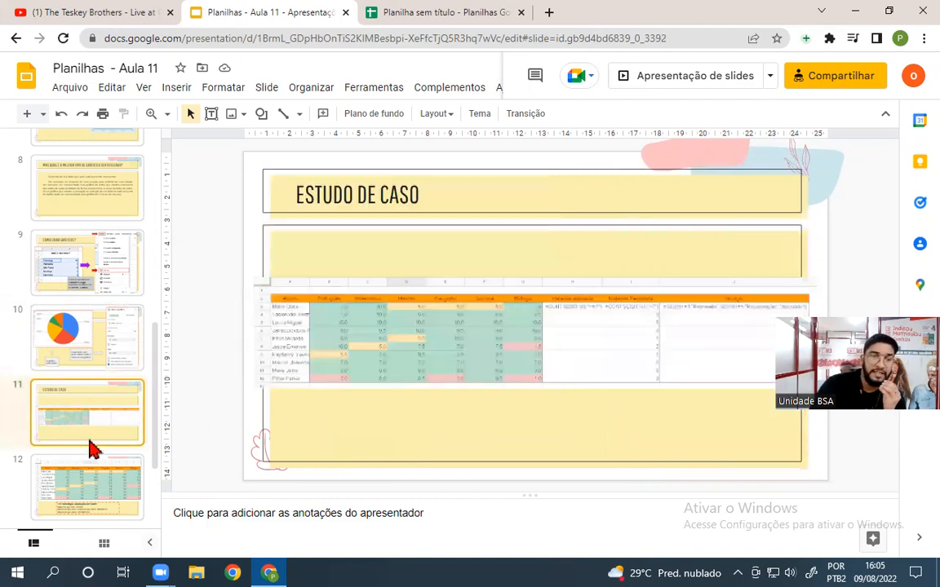
left_click(86, 477)
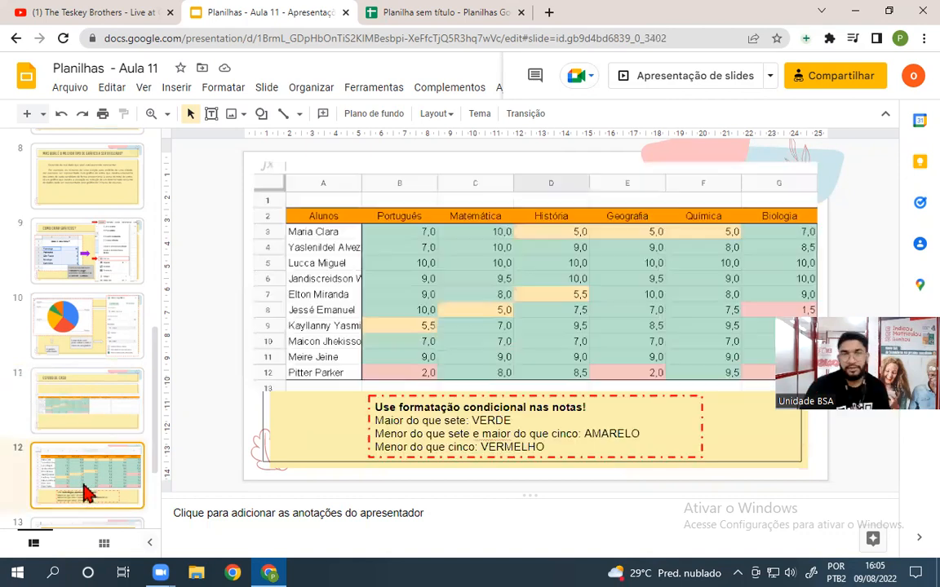
Step: Compare the case study on slide 11 with the conditional formatting exercise on slide 12
left_click(64, 371)
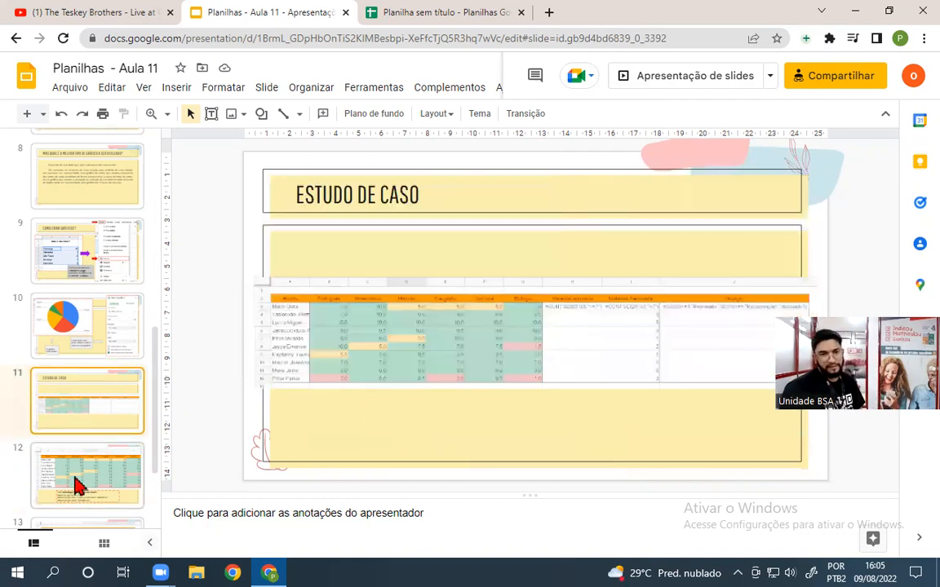
left_click(75, 485)
left_click(66, 430)
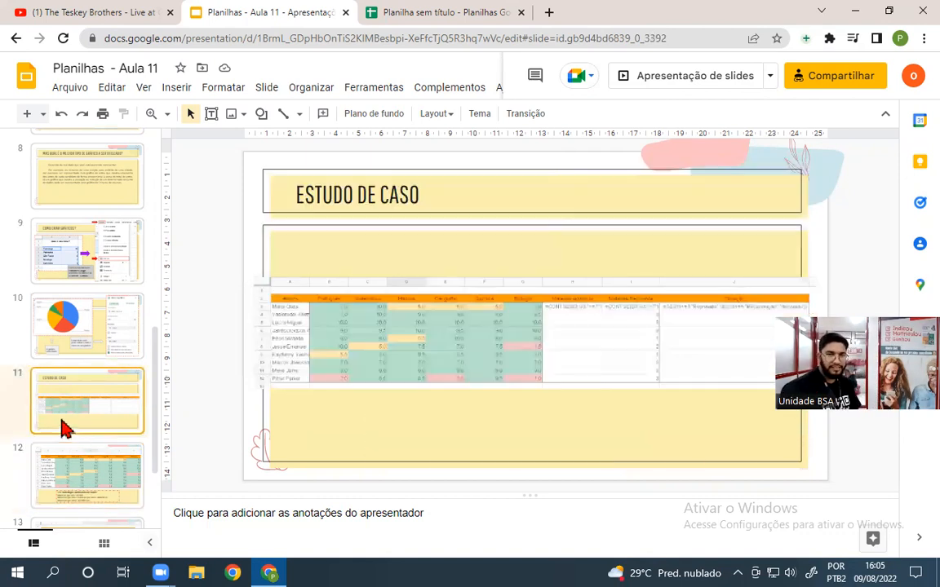
left_click(56, 466)
left_click(74, 408)
left_click(78, 461)
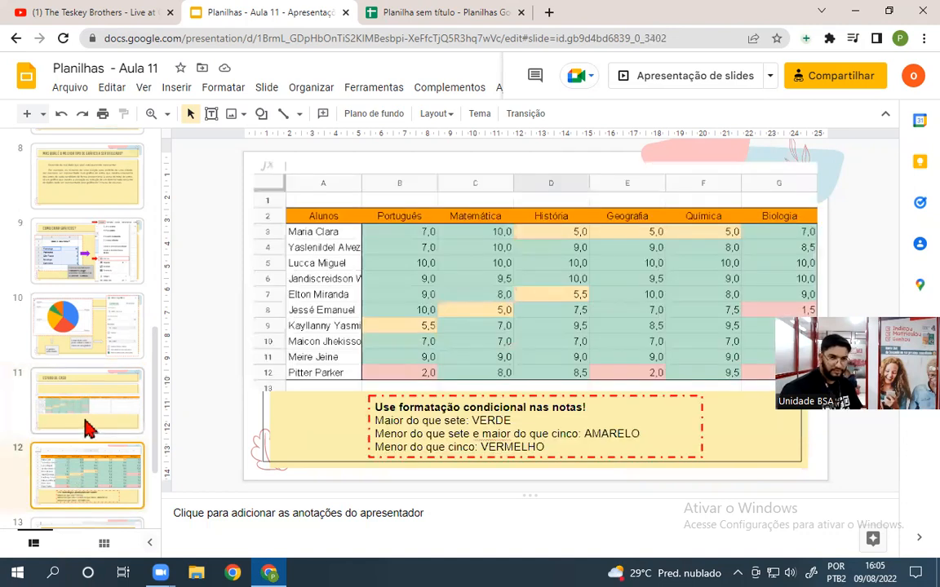
Step: Review the case study slides 11 to 14 and return to slide 10 about the chart editor
scroll(73, 440, "down", 2)
left_click(67, 425)
left_click(71, 469)
left_click(77, 408)
left_click(61, 486)
left_click(42, 261)
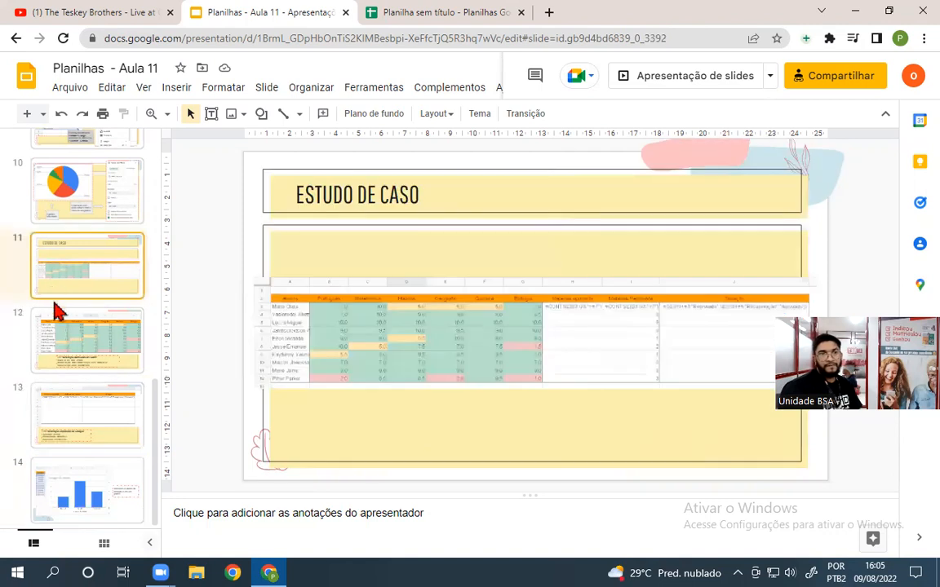
left_click(62, 314)
left_click(70, 431)
left_click(67, 482)
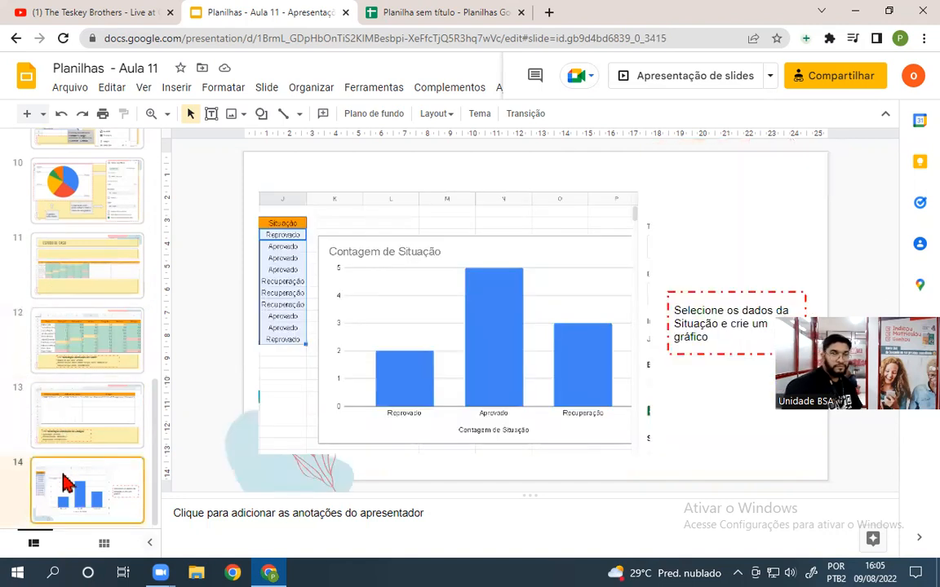
scroll(72, 447, "up", 3)
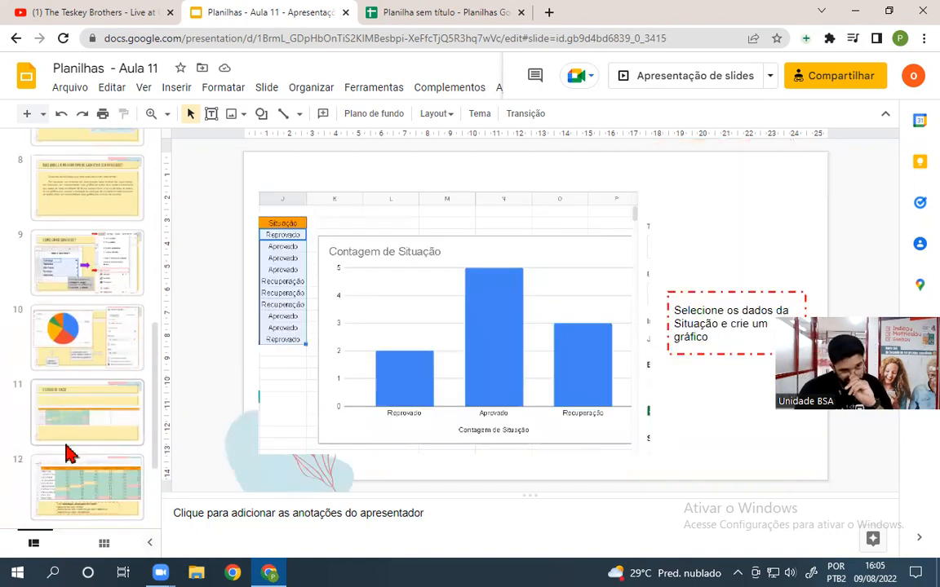
left_click(66, 358)
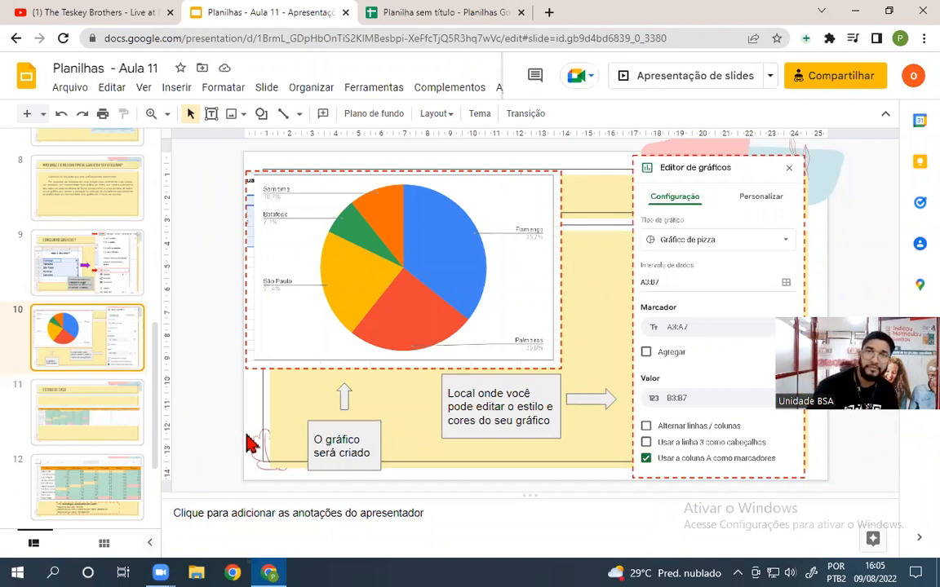
Step: Switch back to the Google Sheets spreadsheet and change the team chart's type to a column chart
left_click(469, 10)
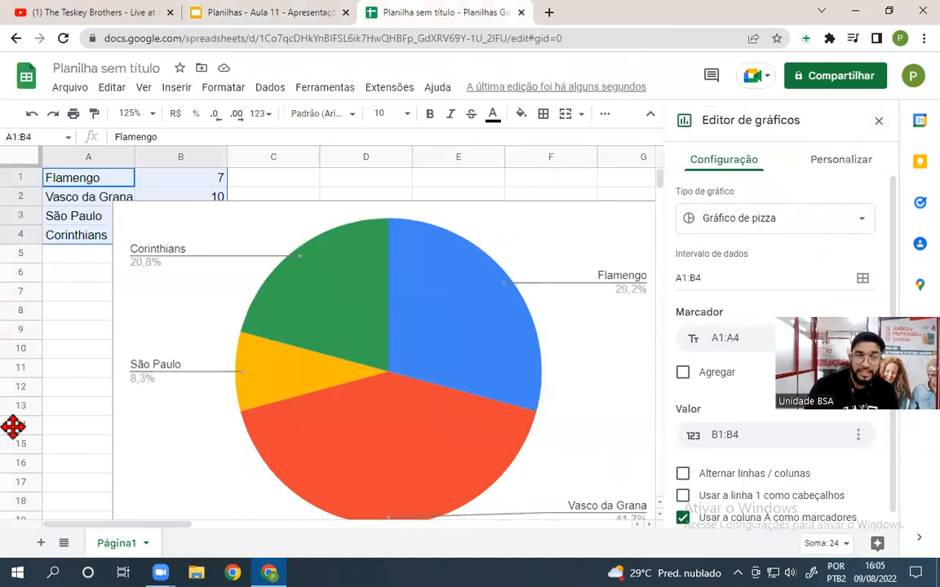
left_click(709, 217)
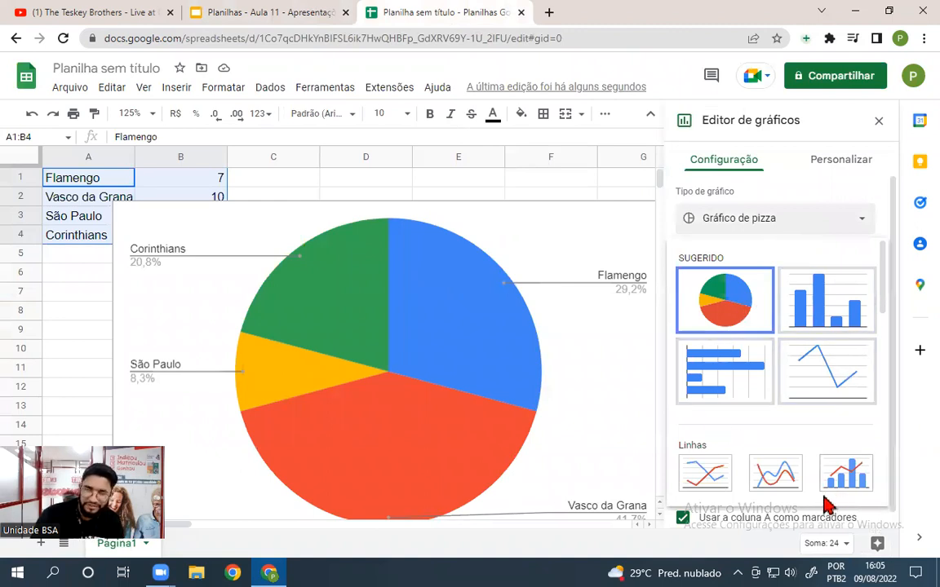
scroll(816, 401, "down", 5)
scroll(816, 401, "down", 4)
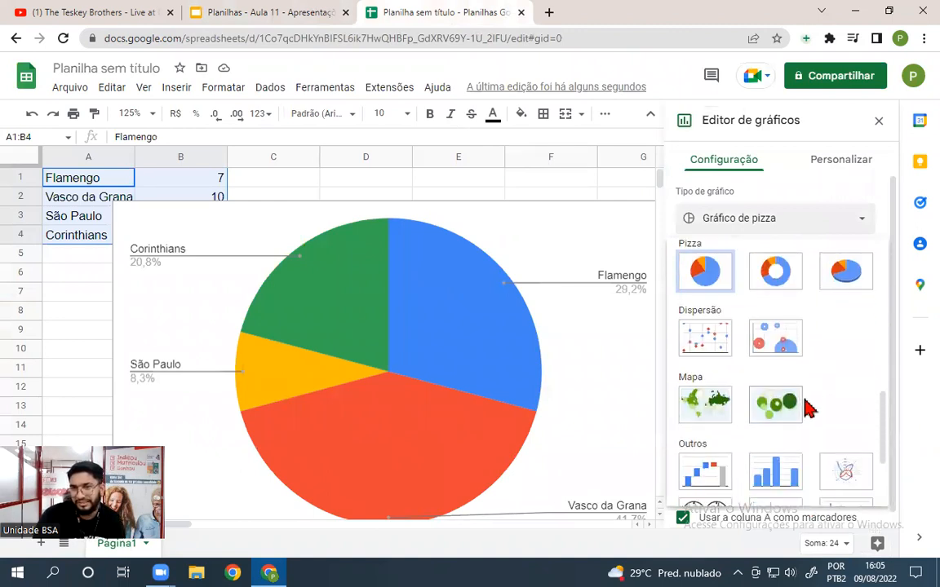
scroll(799, 412, "up", 9)
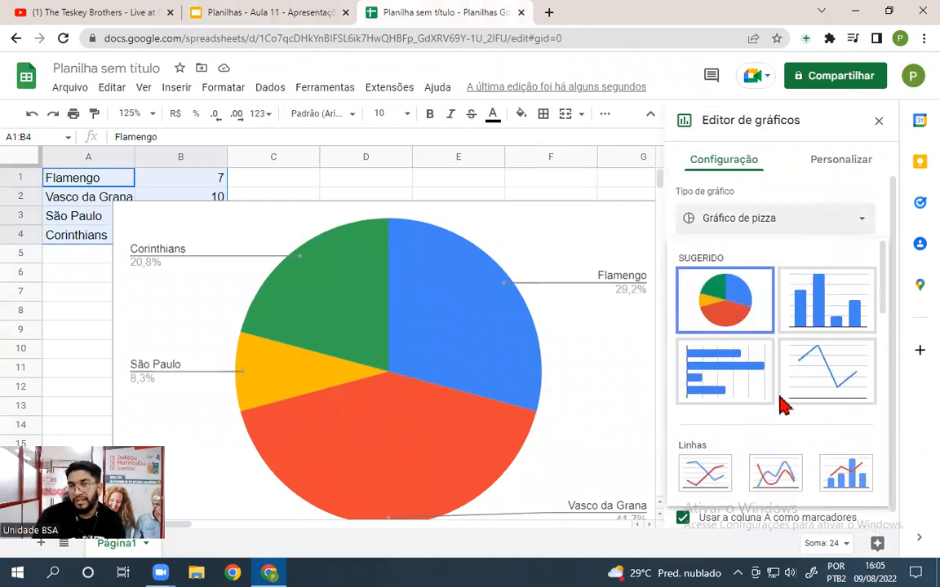
left_click(820, 310)
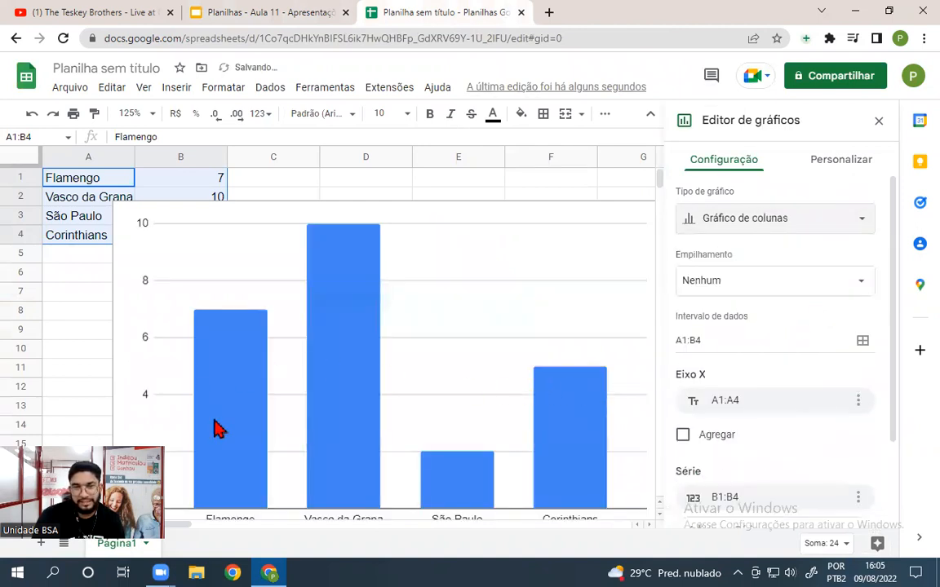
scroll(434, 375, "down", 1)
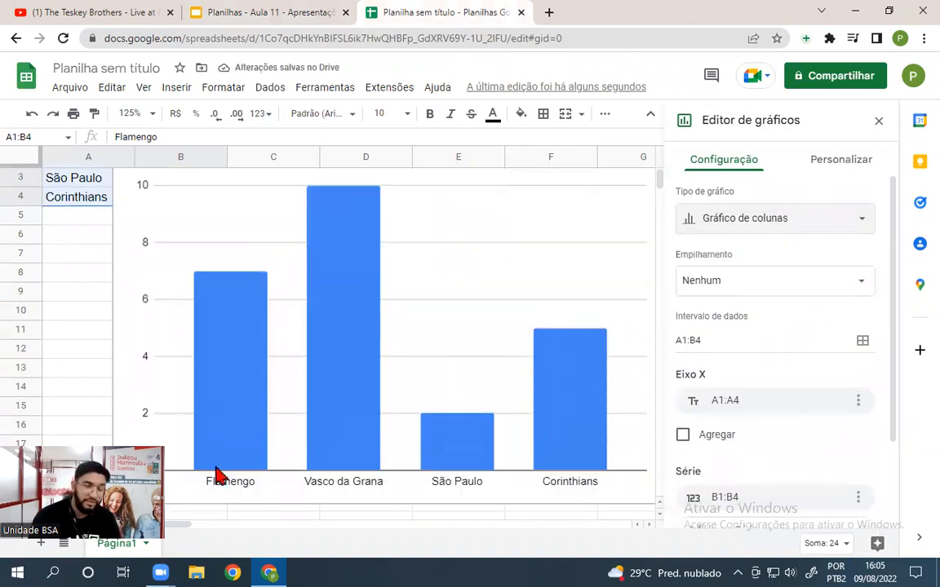
scroll(302, 434, "up", 1)
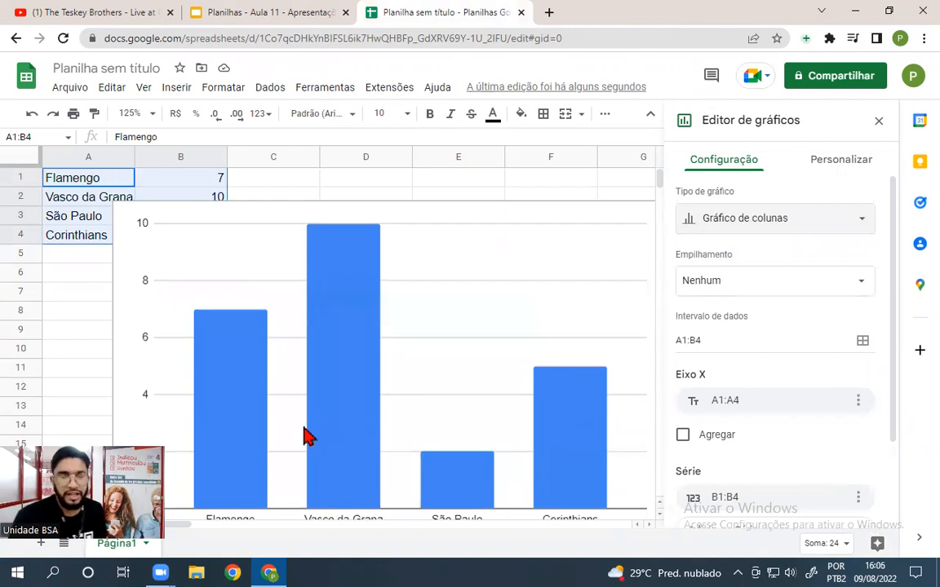
Step: Change the chart type back to a pie chart, and try the aggregate option (Agregar) before turning it off again
left_click(792, 222)
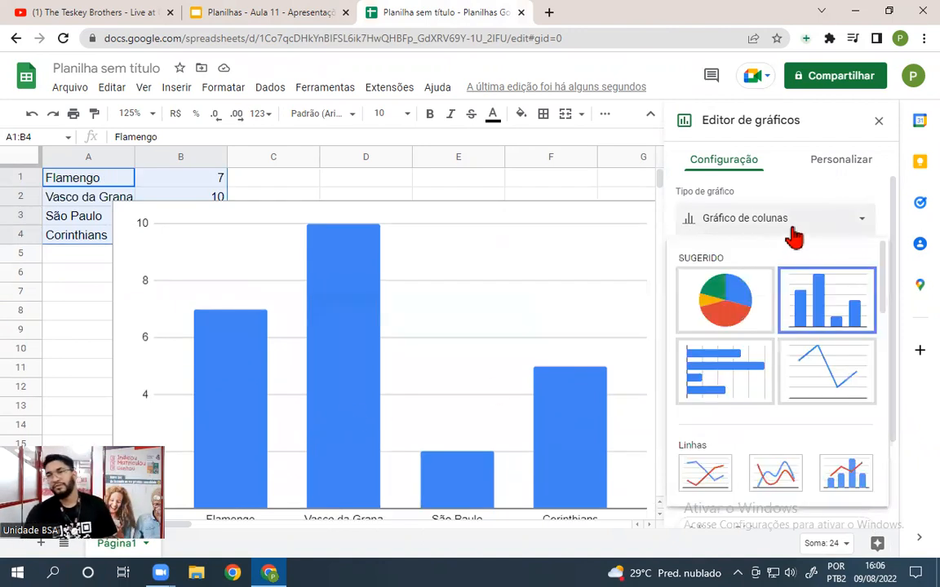
left_click(724, 316)
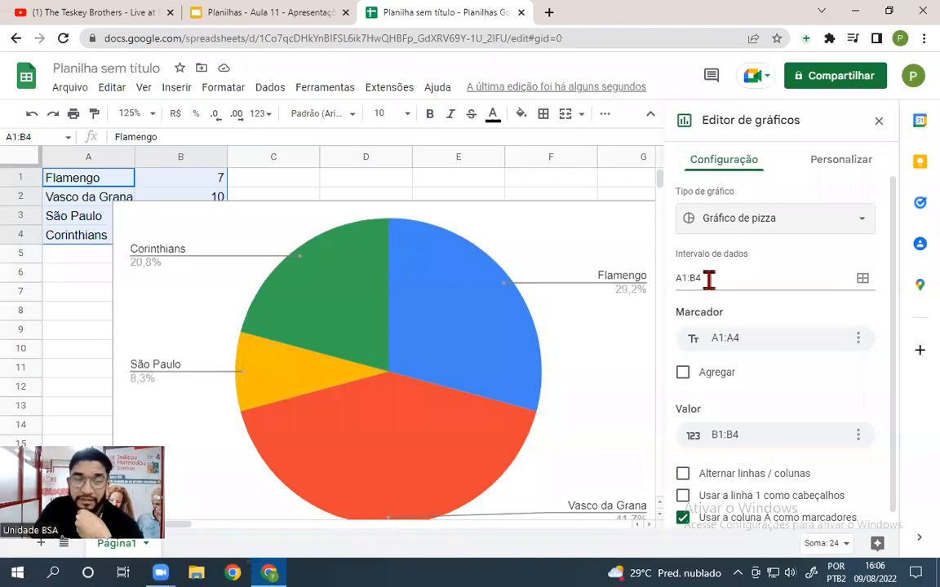
left_click(683, 373)
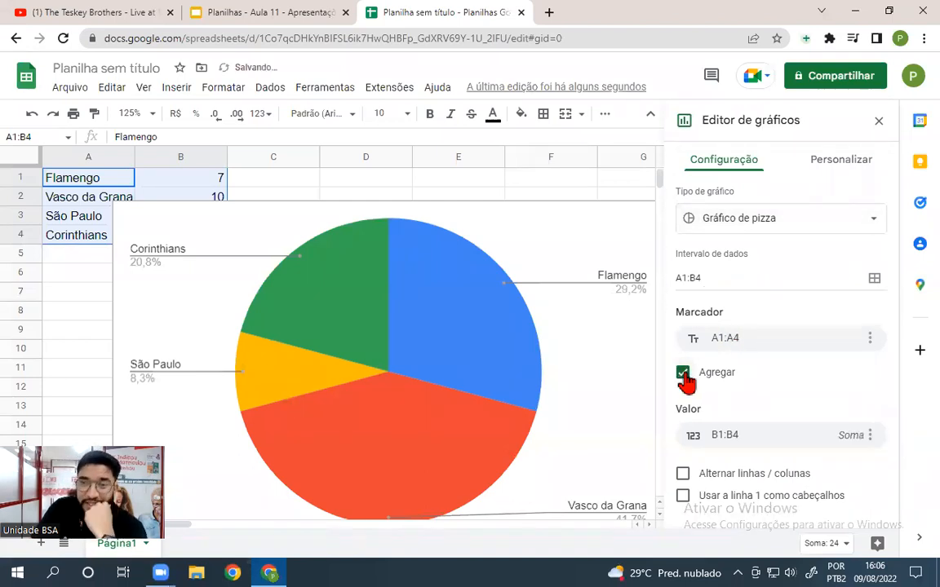
left_click(683, 374)
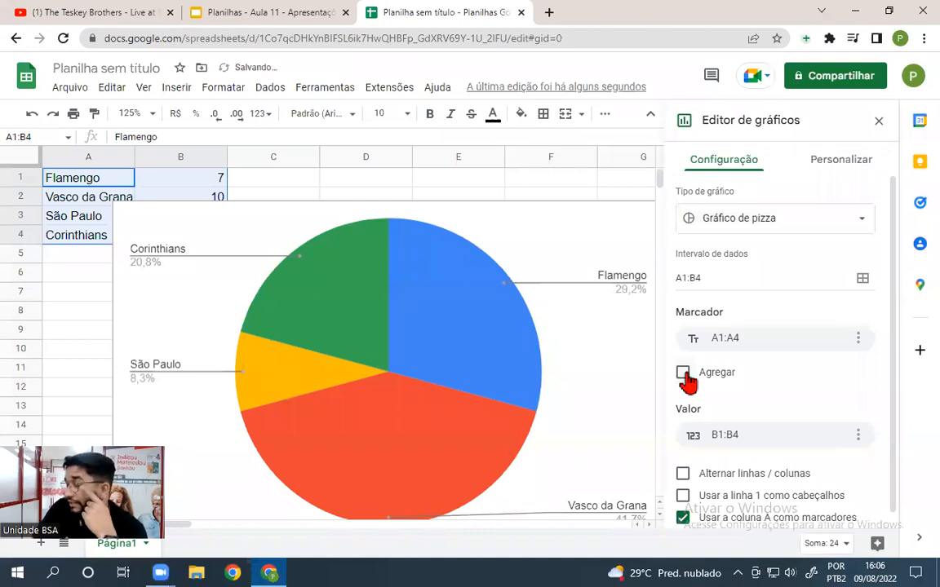
Step: Toggle the aggregate option (Agregar) on and off to compare its effect on the pie chart, leaving it enabled
left_click(683, 374)
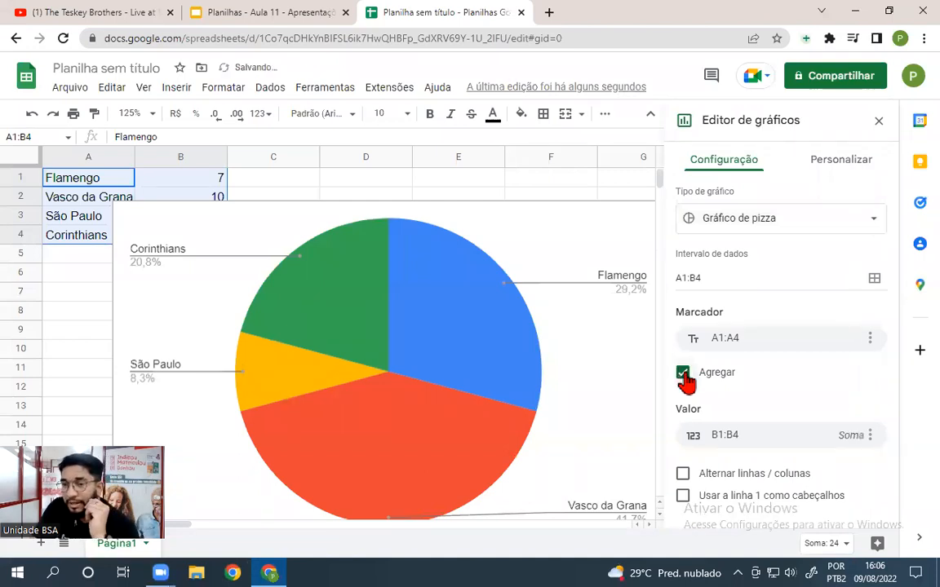
left_click(684, 373)
scroll(771, 392, "down", 1)
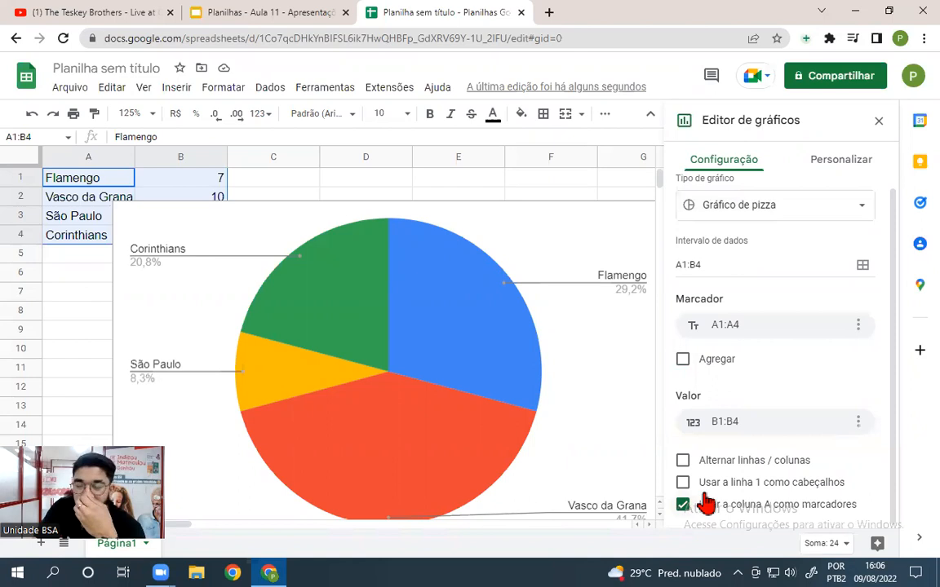
left_click(683, 360)
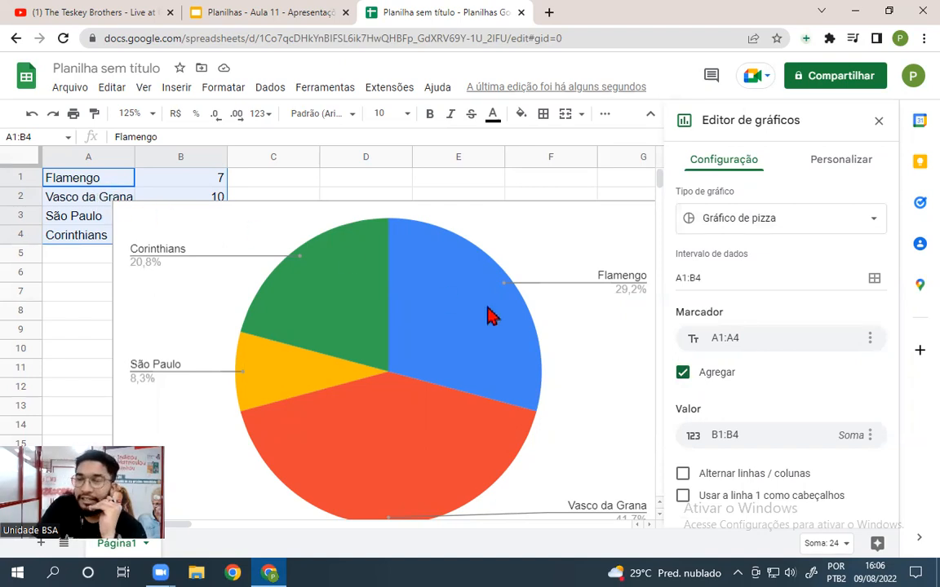
left_click(682, 372)
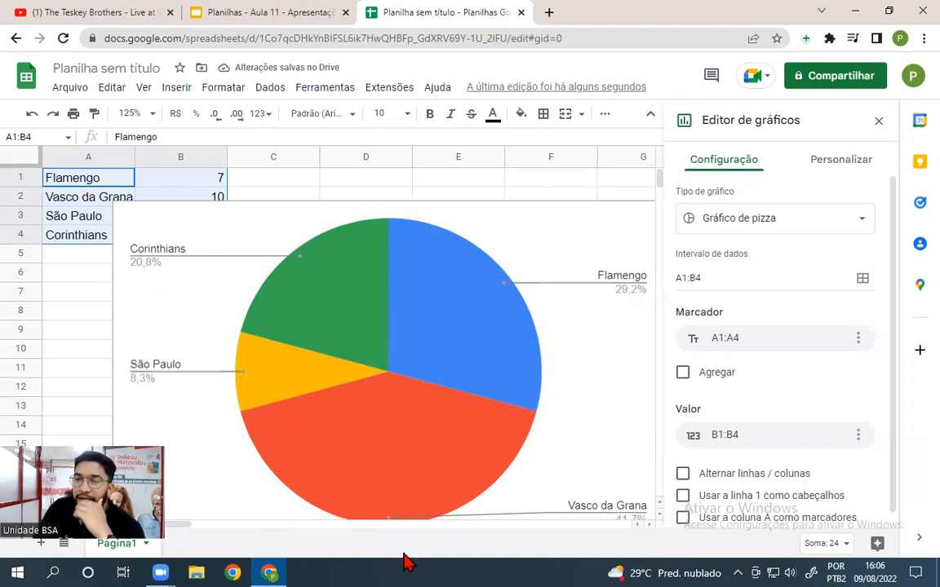
left_click(681, 372)
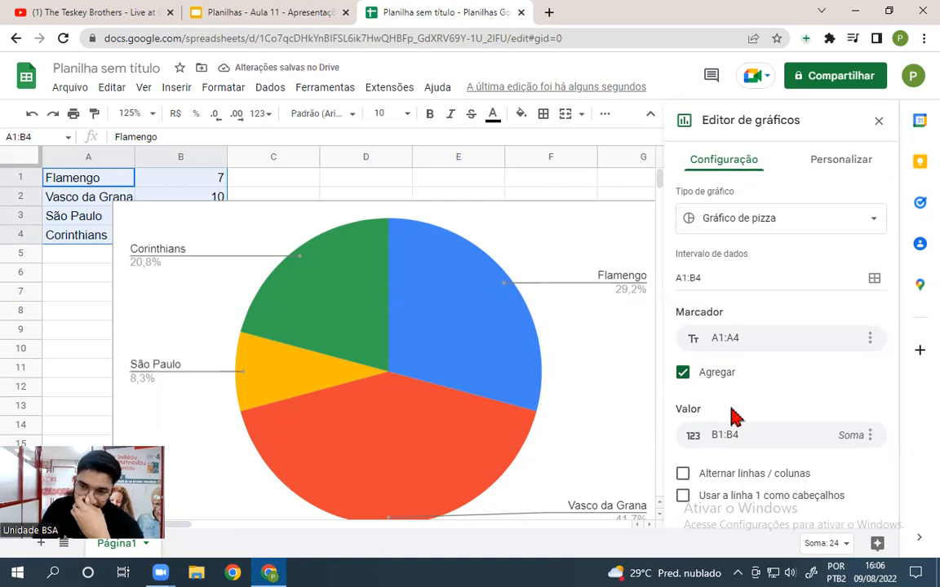
Step: Examine the options of the chart's value series and keep B1:B4 as its range
left_click(770, 441)
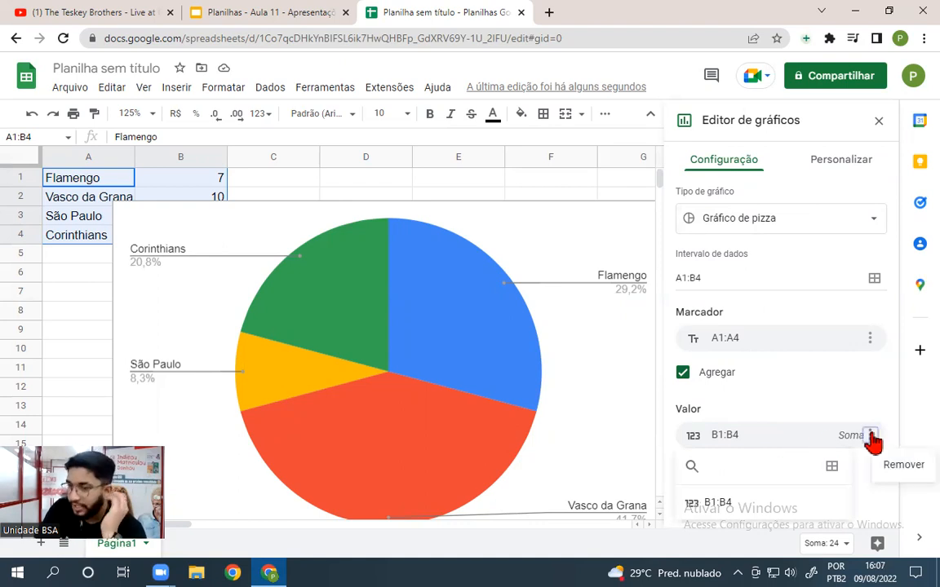
left_click(709, 441)
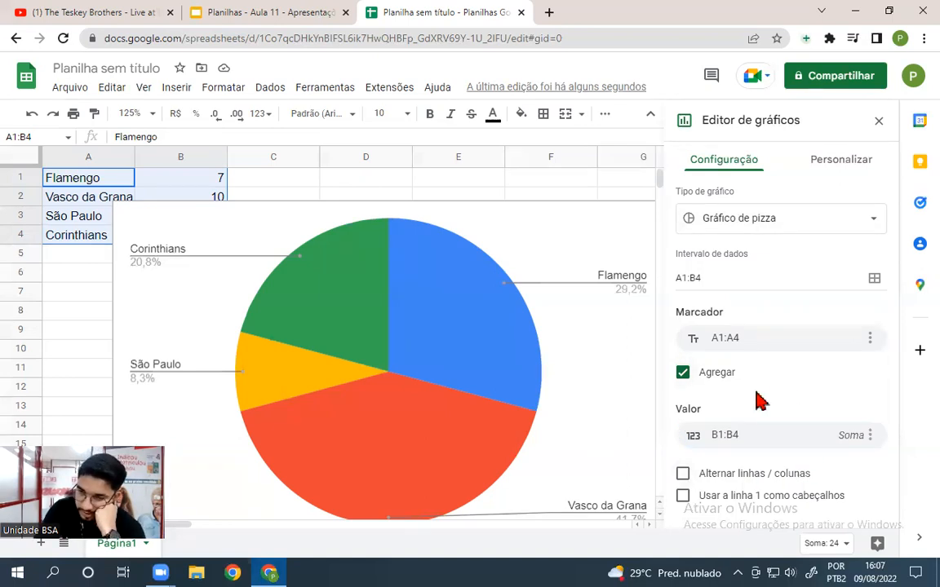
left_click(699, 438)
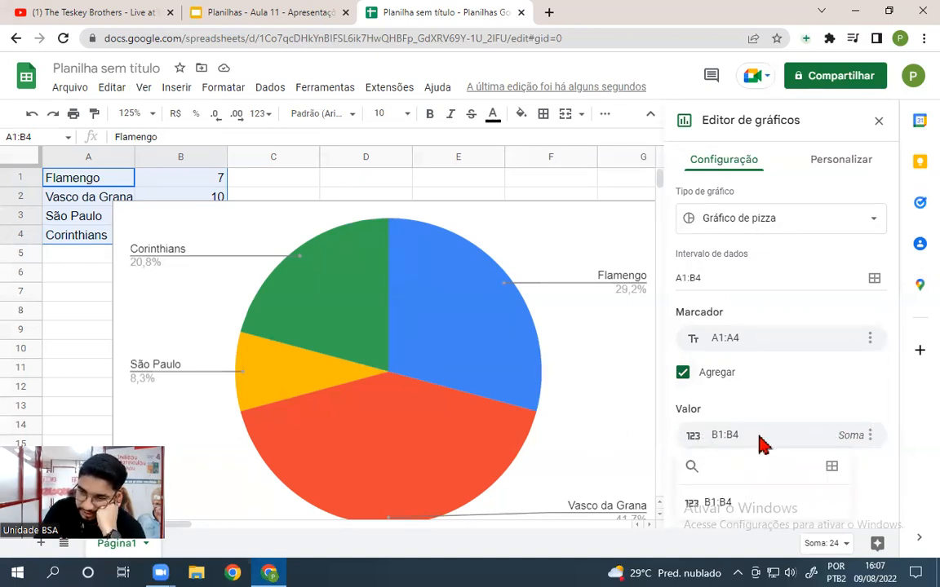
left_click(734, 499)
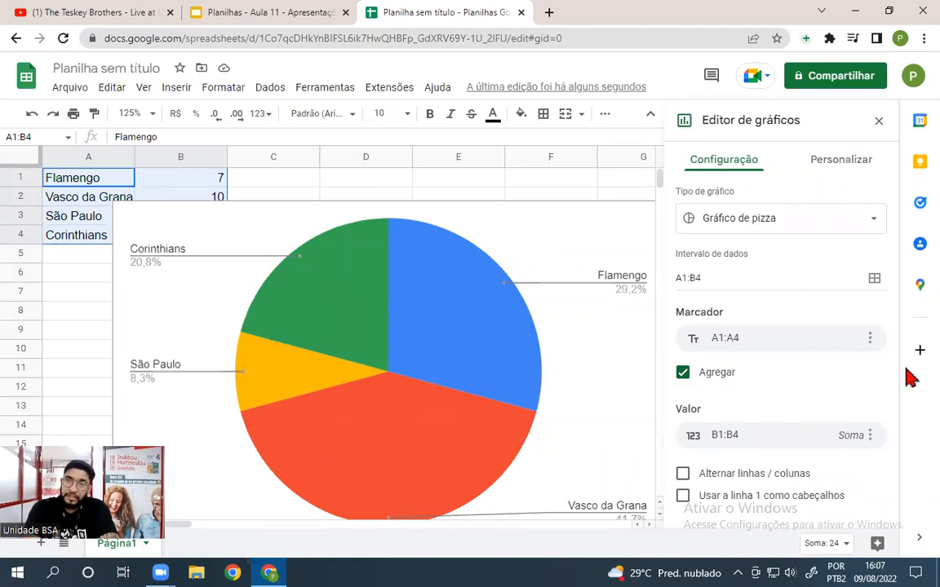
Step: Open the chart style customization (Estilo de gráfico) and set the chart's background color to dark grey
left_click(843, 160)
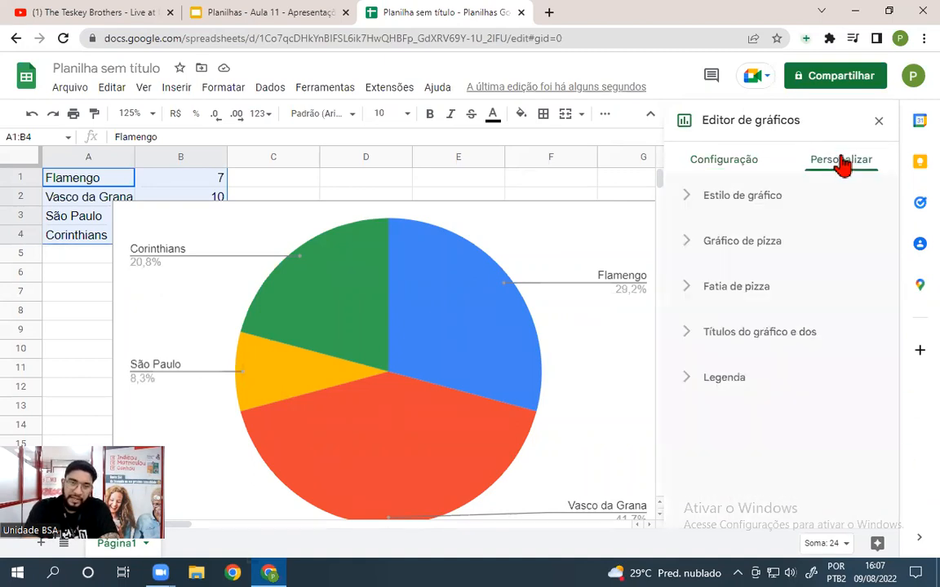
left_click(696, 195)
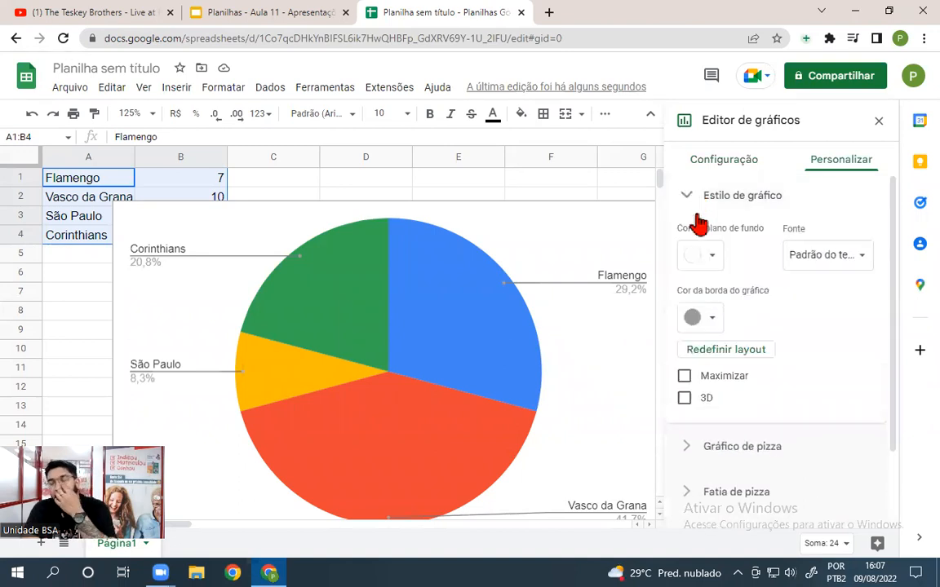
left_click(701, 258)
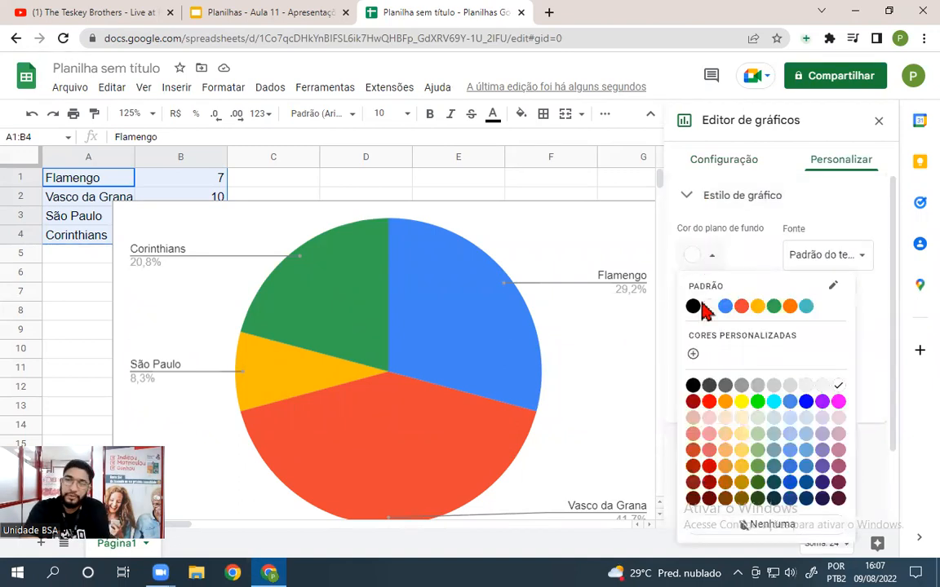
left_click(709, 385)
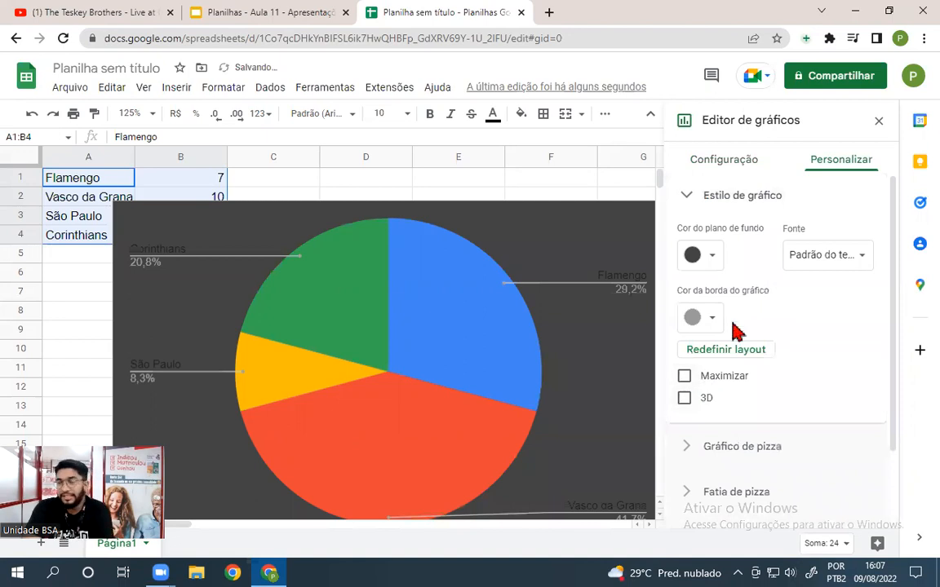
Step: Set the chart's font to Wide and its border color to black
left_click(856, 255)
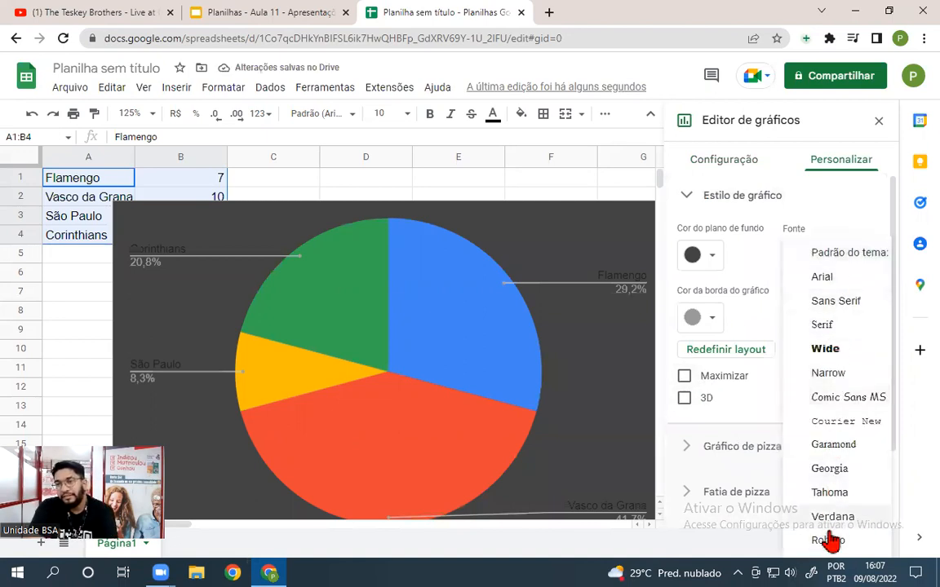
left_click(834, 350)
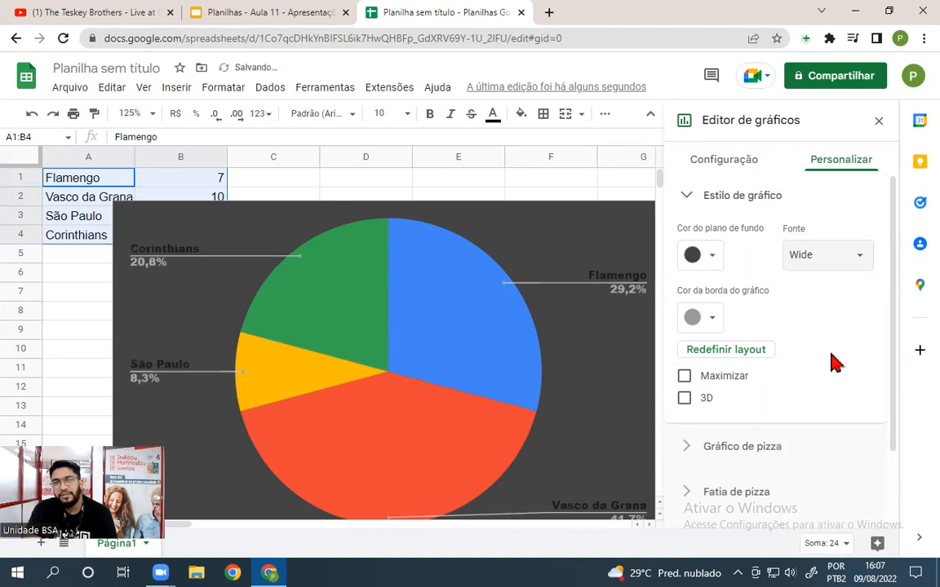
left_click(713, 319)
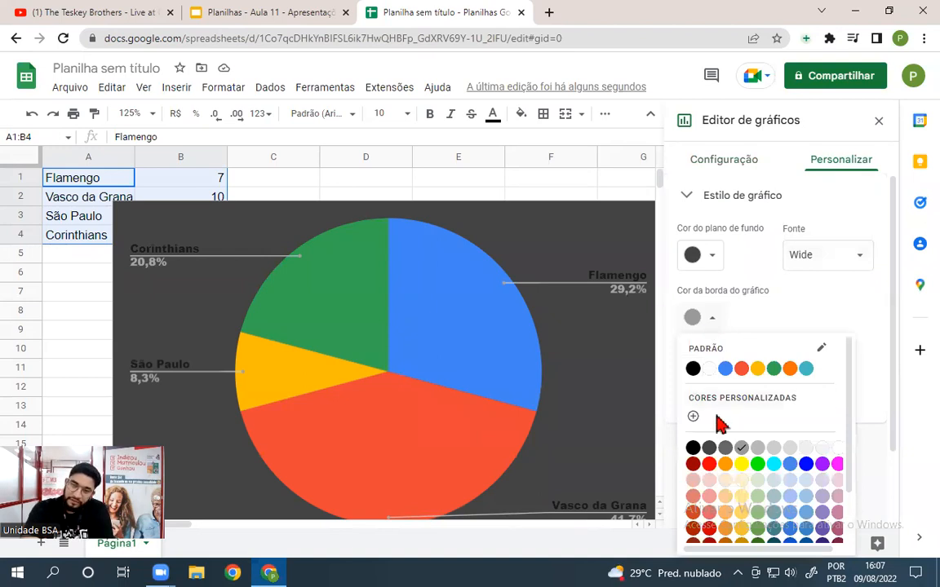
left_click(693, 368)
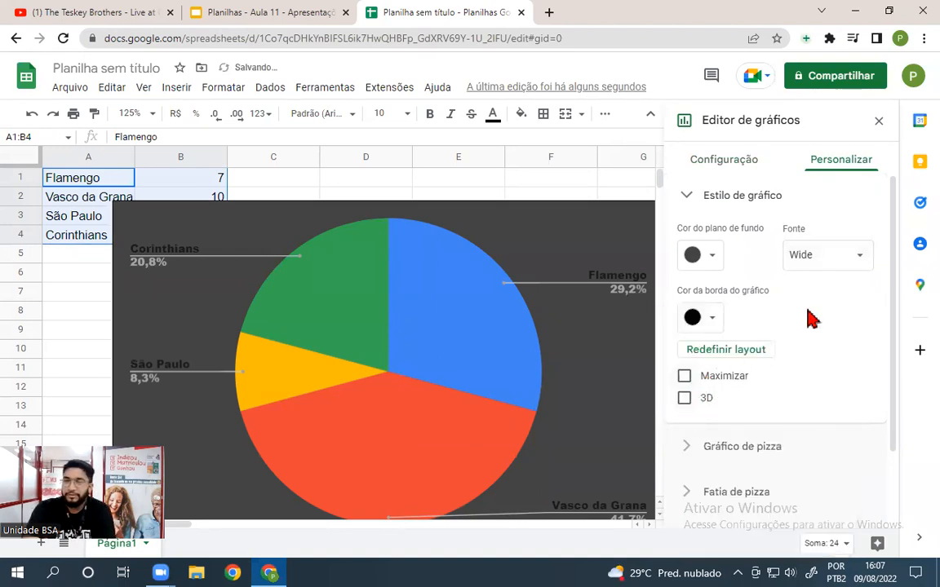
Step: Make the pie chart 3D, and try the Maximizar option before turning it off again
scroll(807, 322, "down", 1)
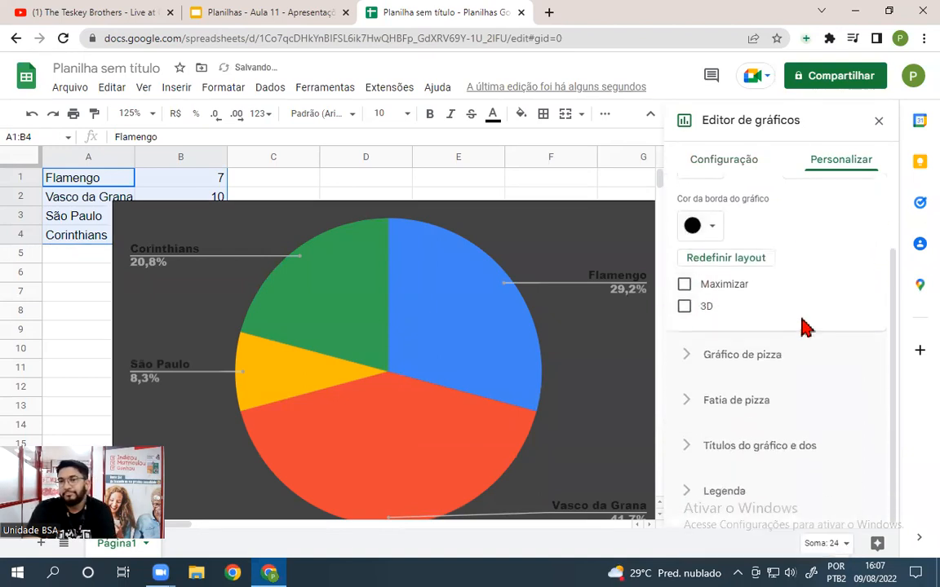
left_click(684, 307)
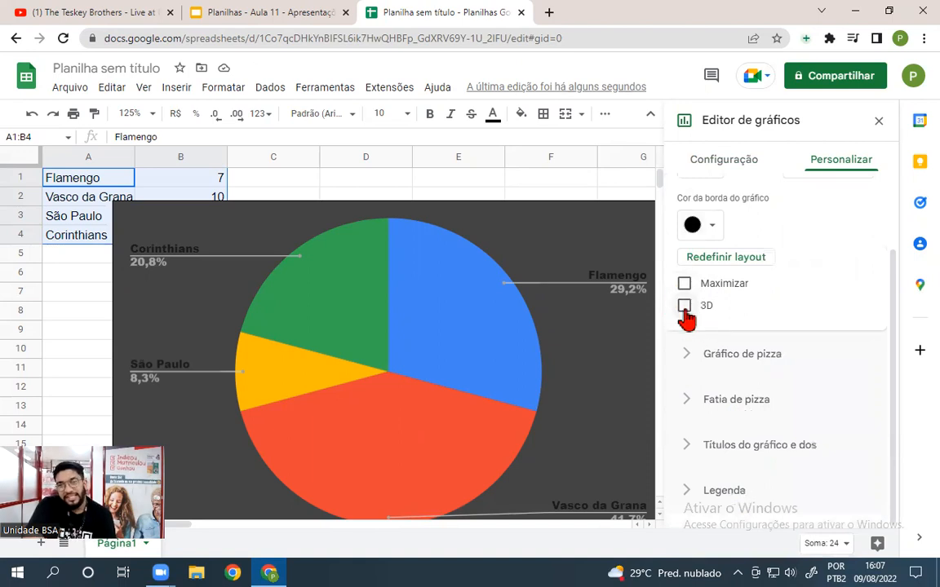
left_click(682, 291)
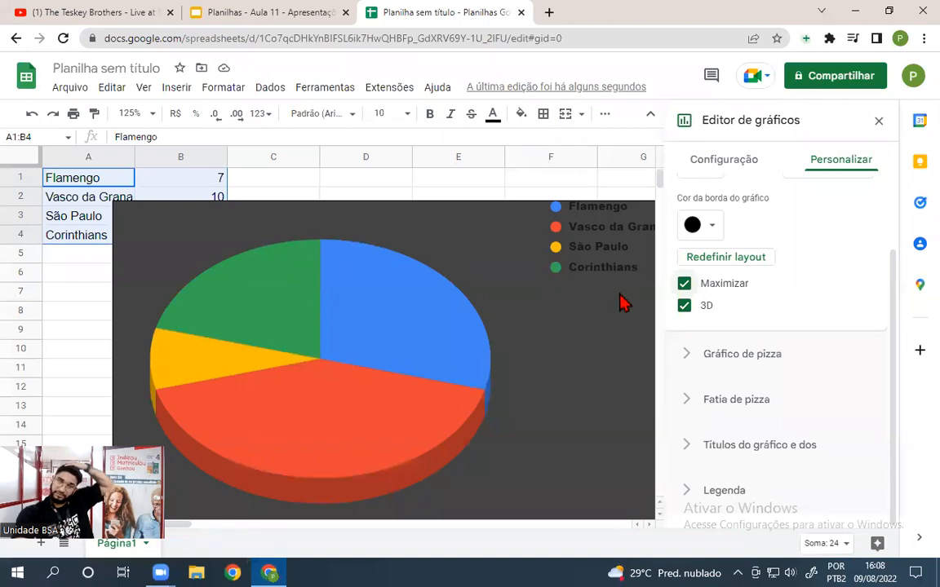
left_click(684, 286)
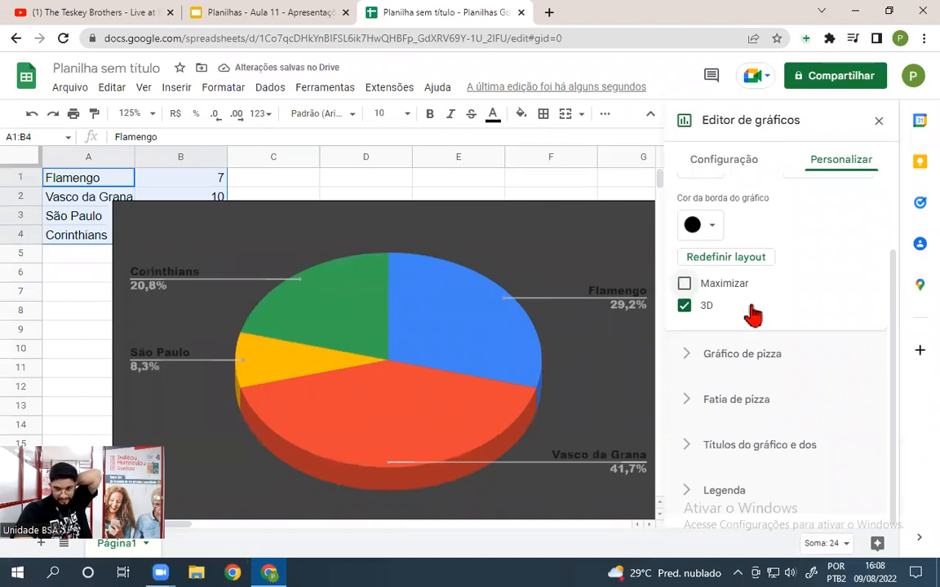
Step: Open the pie chart customization (Gráfico de pizza) and set the donut hole size to 25%
left_click(701, 355)
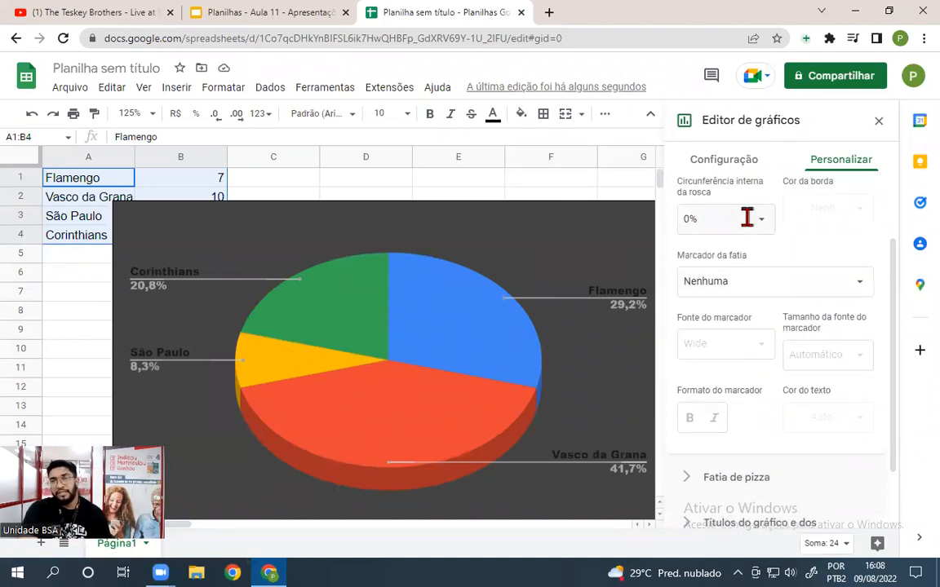
scroll(698, 260, "up", 2)
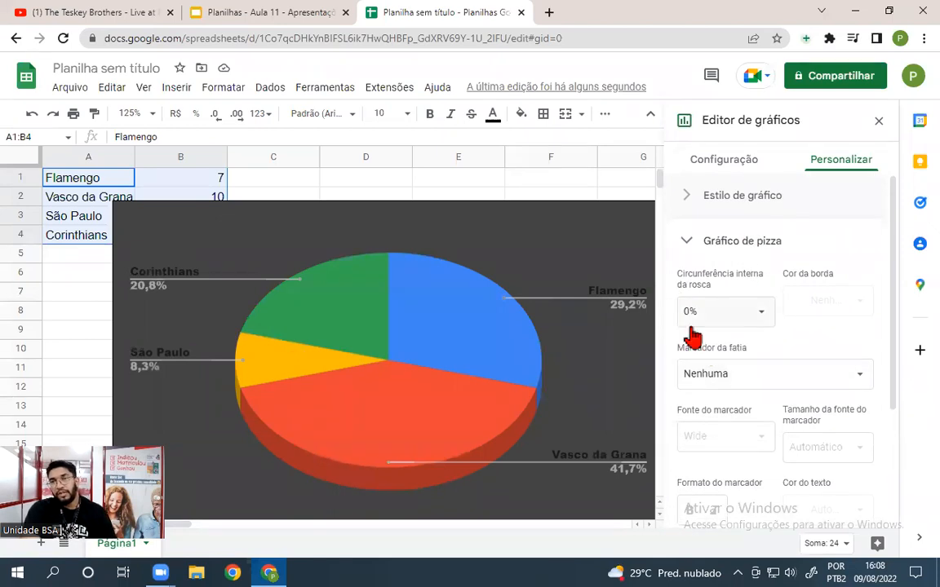
left_click(740, 311)
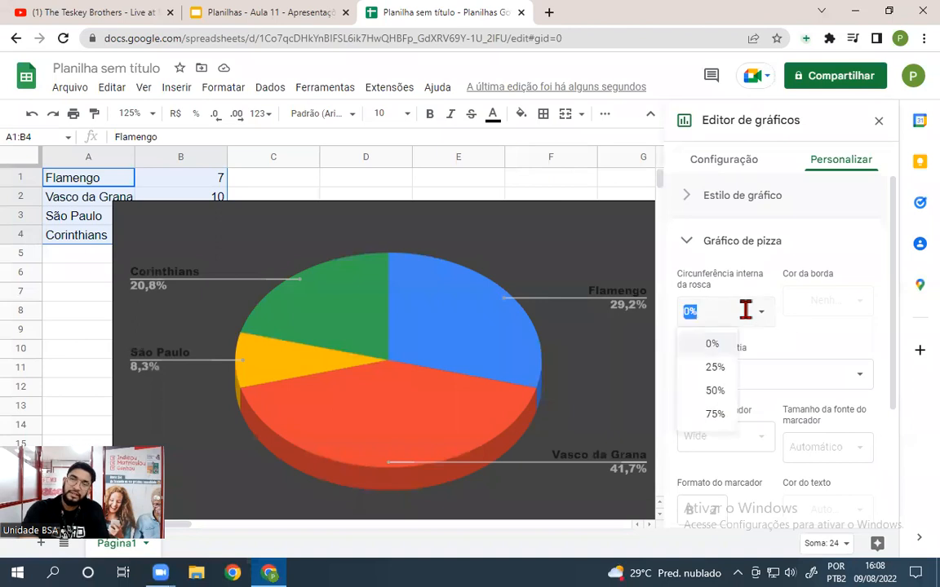
left_click(716, 368)
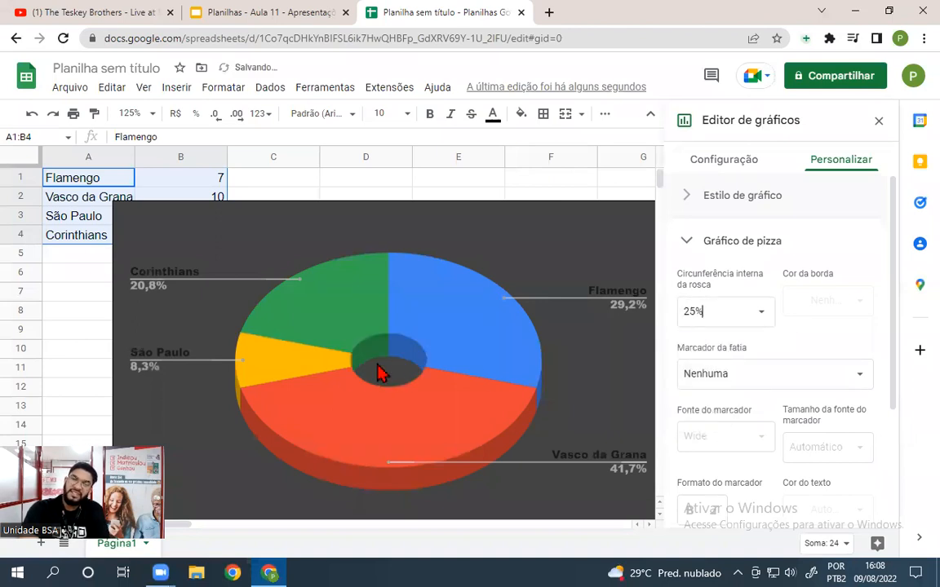
Step: Try donut hole sizes of 50% and 75%, and return the size to 25%
left_click(740, 310)
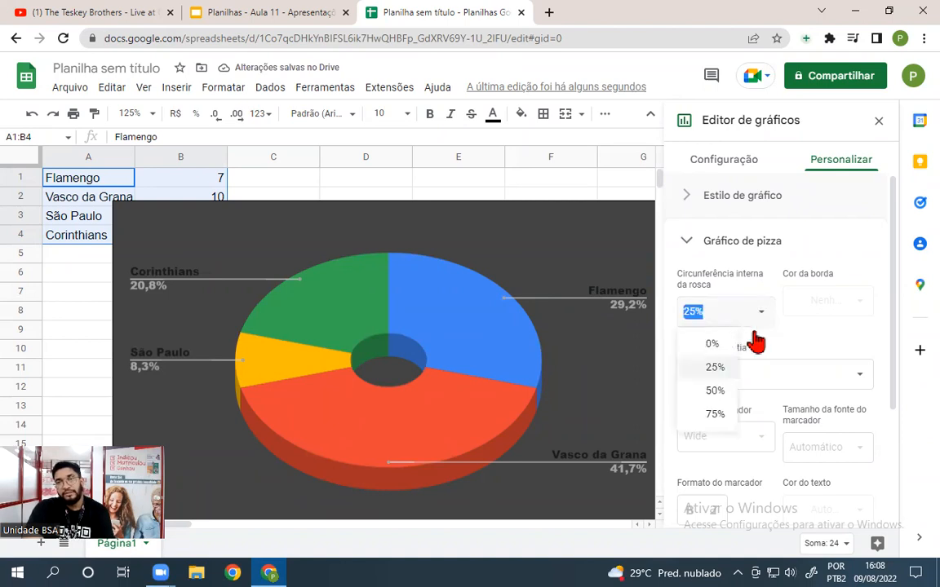
left_click(716, 390)
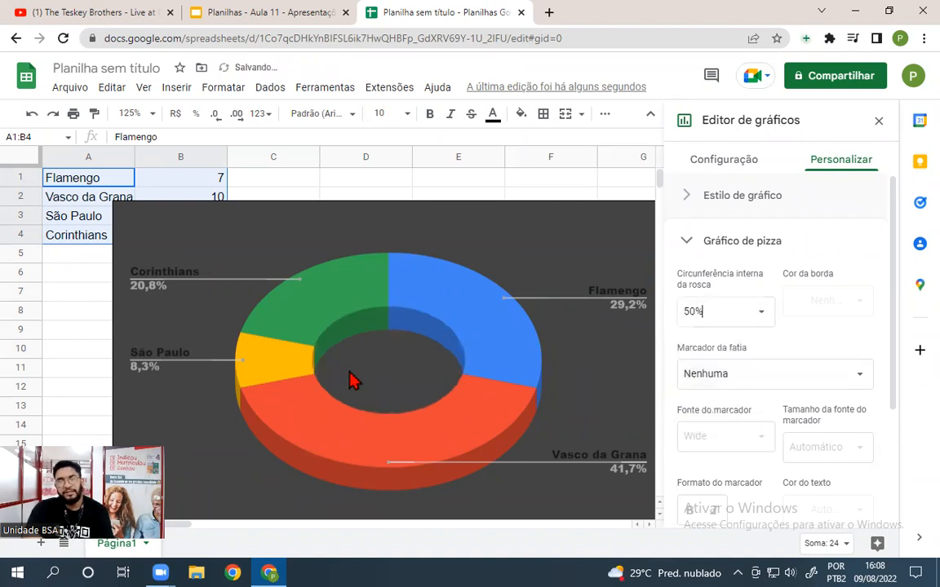
left_click(761, 312)
left_click(718, 415)
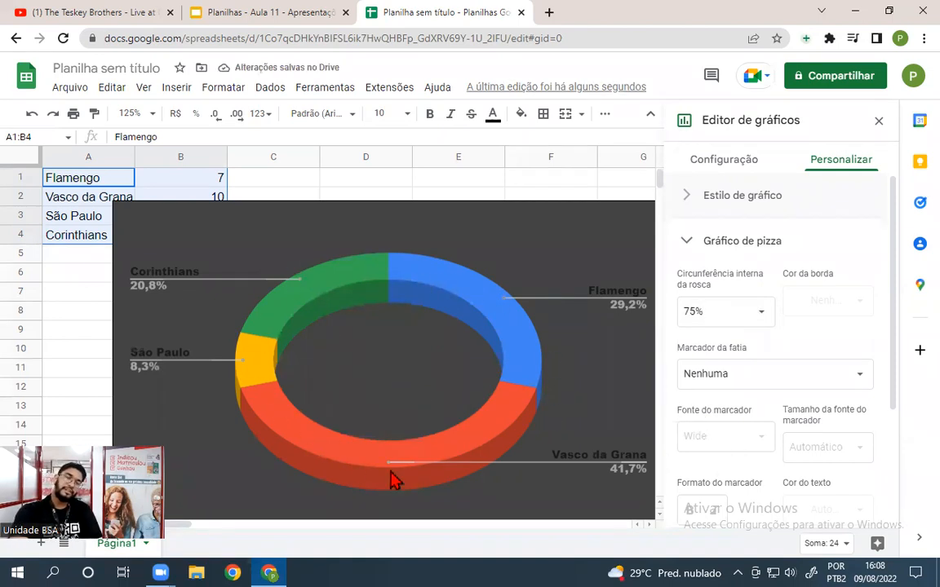
left_click(689, 310)
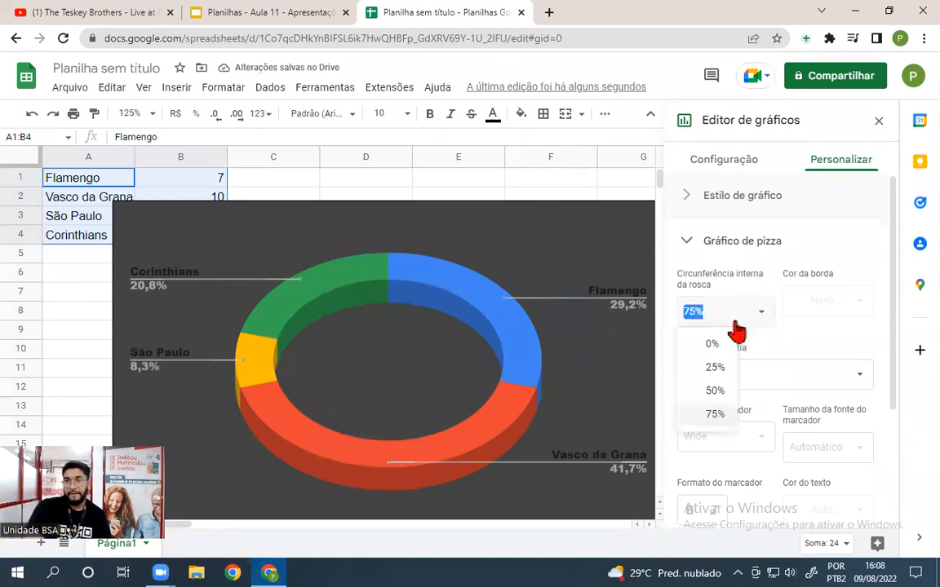
left_click(720, 367)
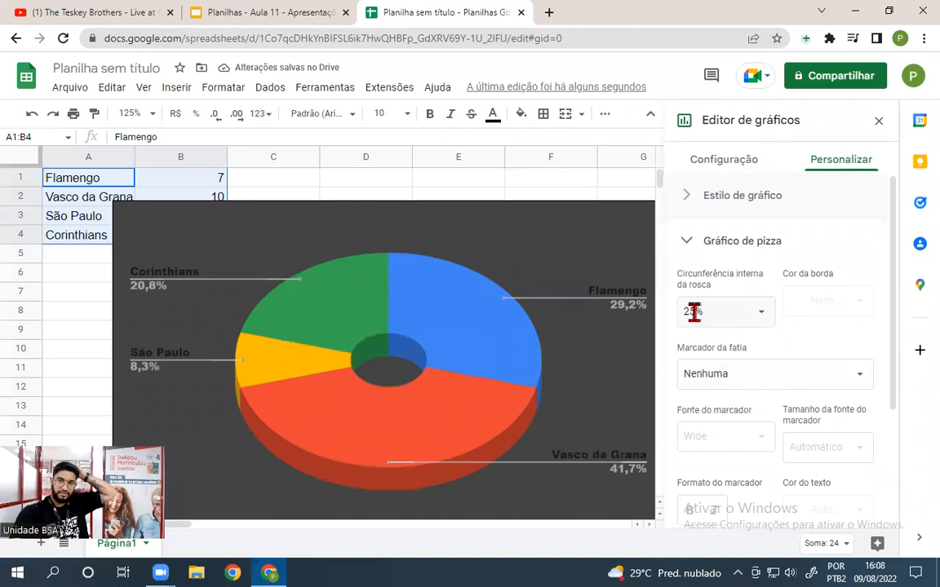
Step: Try a custom donut hole size of 10%, and set it to 15% instead
left_click(693, 311)
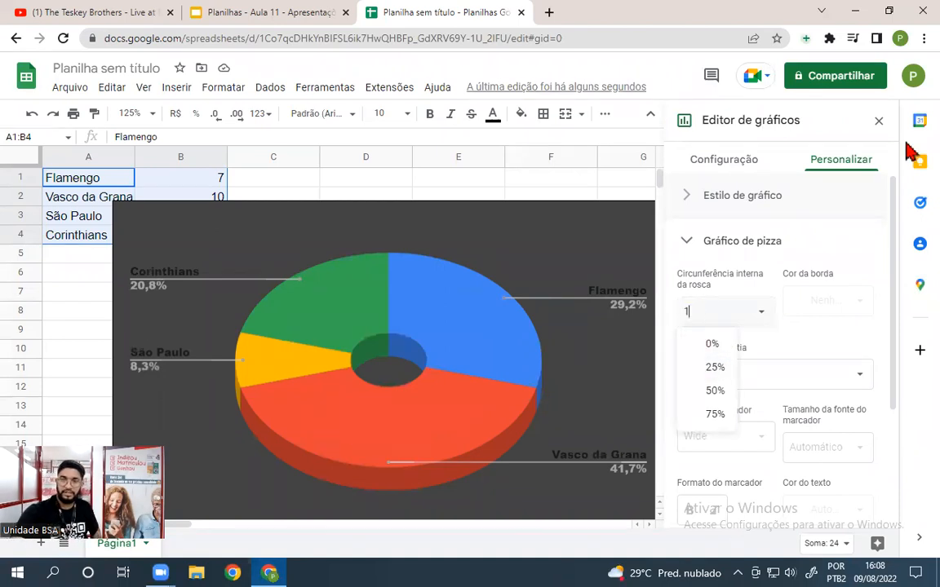
key("Return")
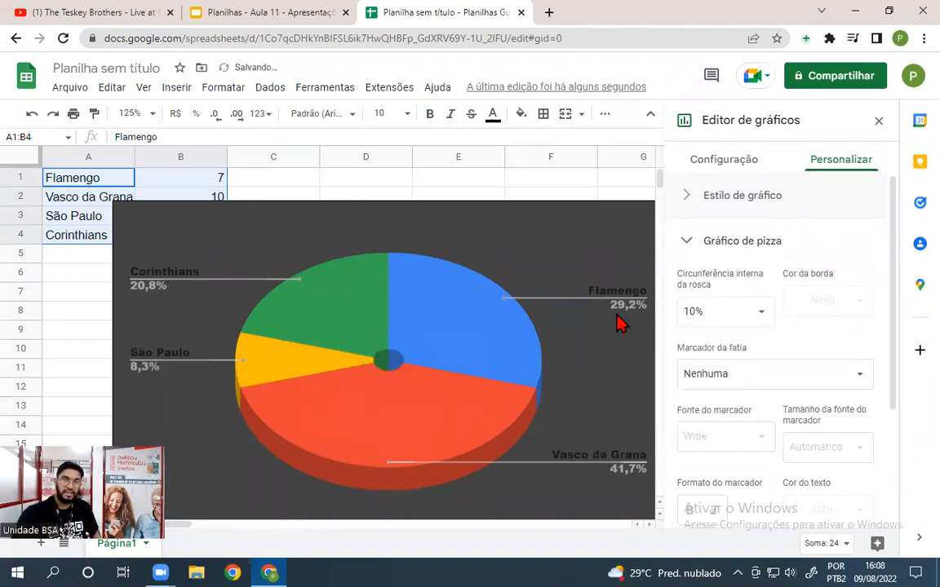
left_click(693, 311)
type("15")
key("Return")
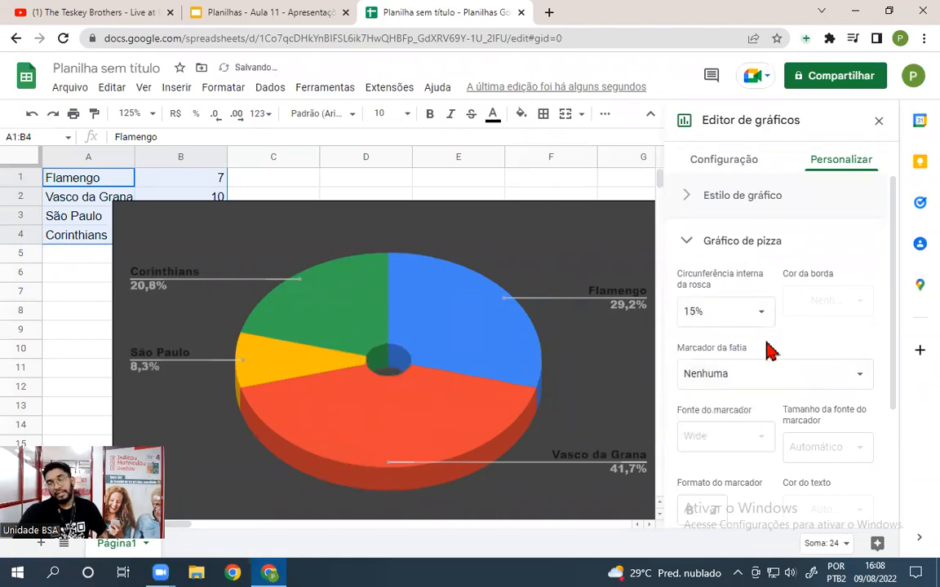
Step: Set the pie chart's slice label (Marcador da fatia) to Legenda
left_click(700, 382)
left_click(698, 377)
left_click(701, 382)
left_click(726, 376)
left_click(771, 380)
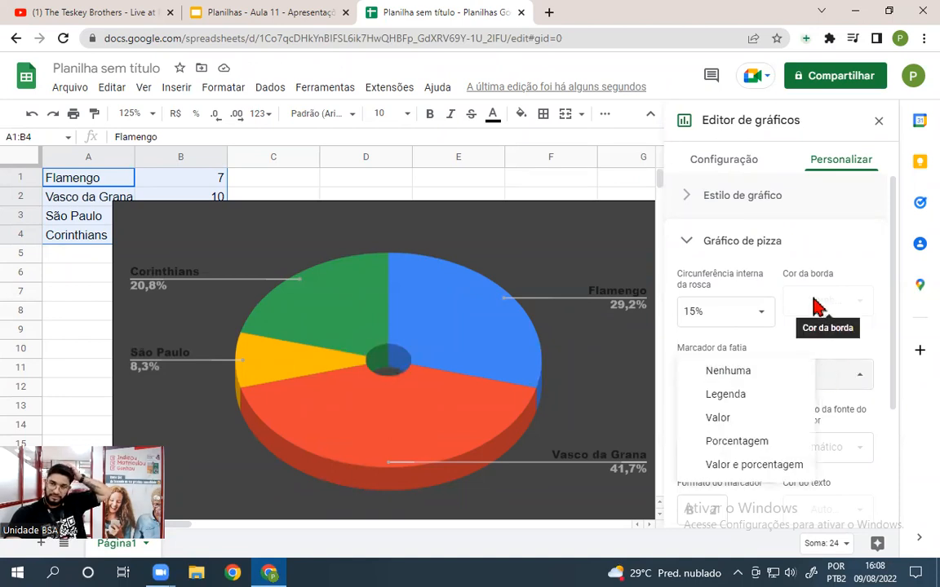
left_click(728, 397)
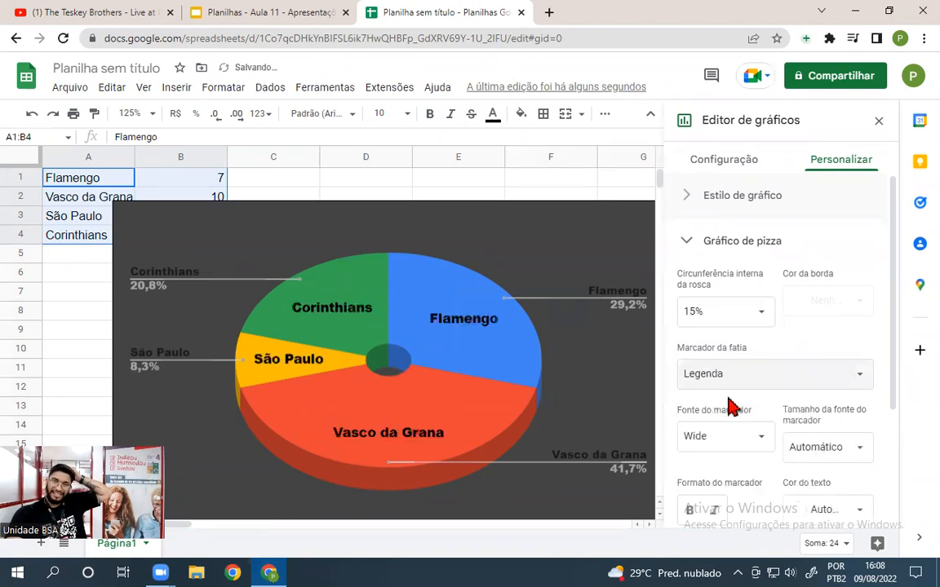
Step: Try the slice labels Valor and Porcentagem, and set the pie chart's slice label to Valor e porcentagem
left_click(729, 382)
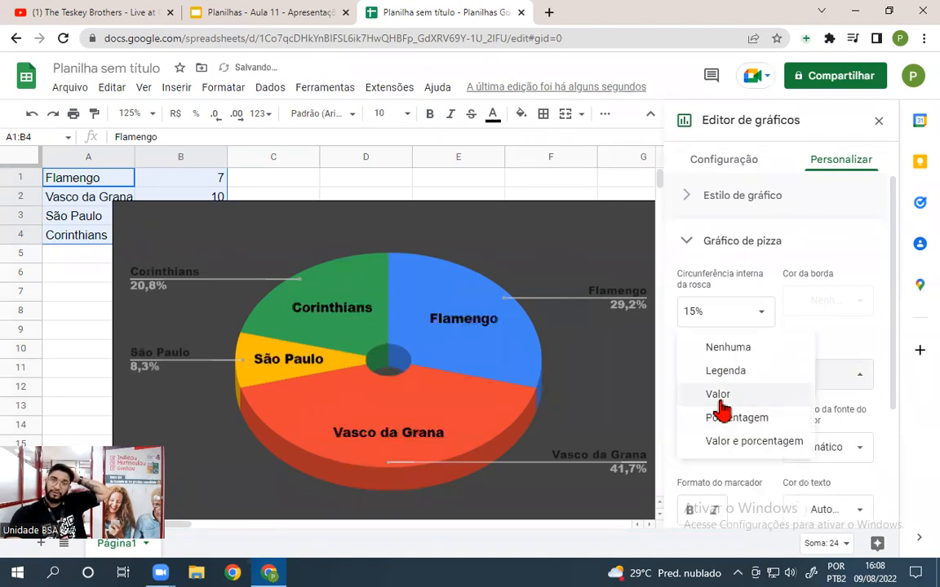
left_click(725, 403)
left_click(724, 382)
left_click(730, 395)
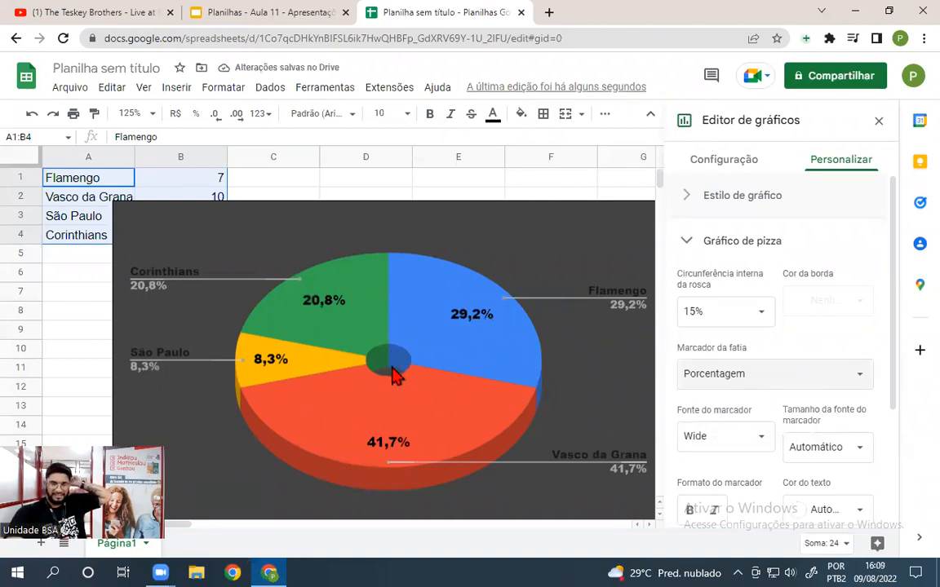
left_click(750, 375)
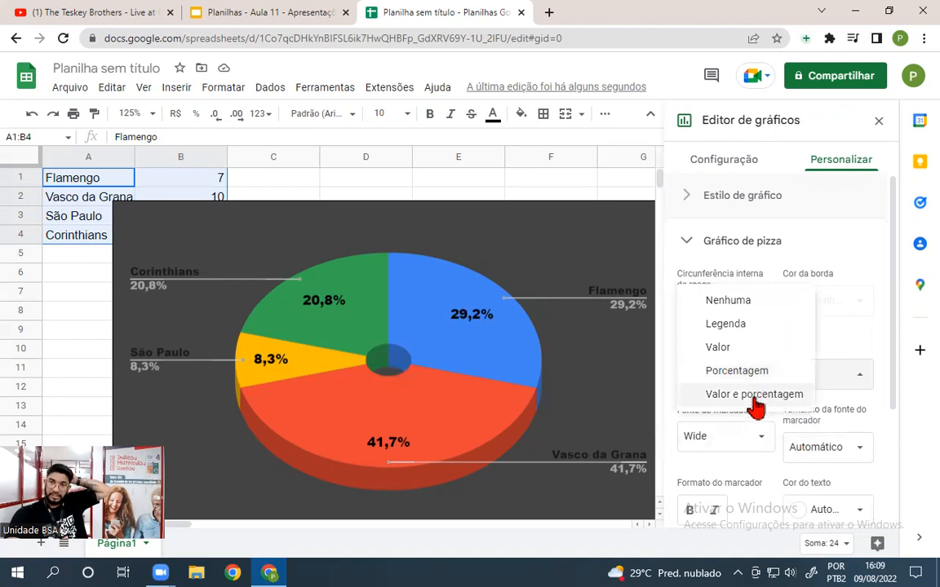
left_click(744, 395)
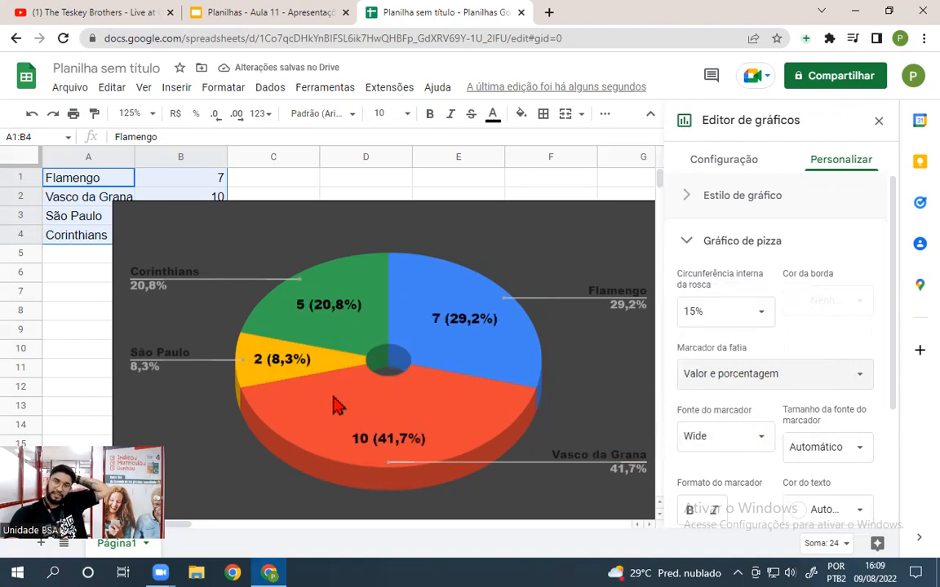
Step: Keep the slice label font as Wide, try font size 18, and set the label font size to 16
scroll(767, 338, "down", 2)
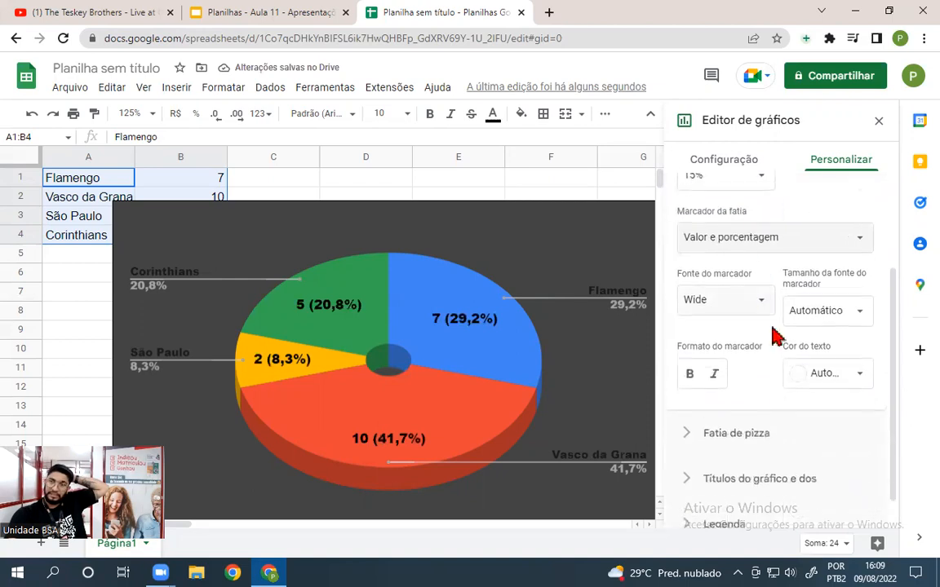
left_click(726, 295)
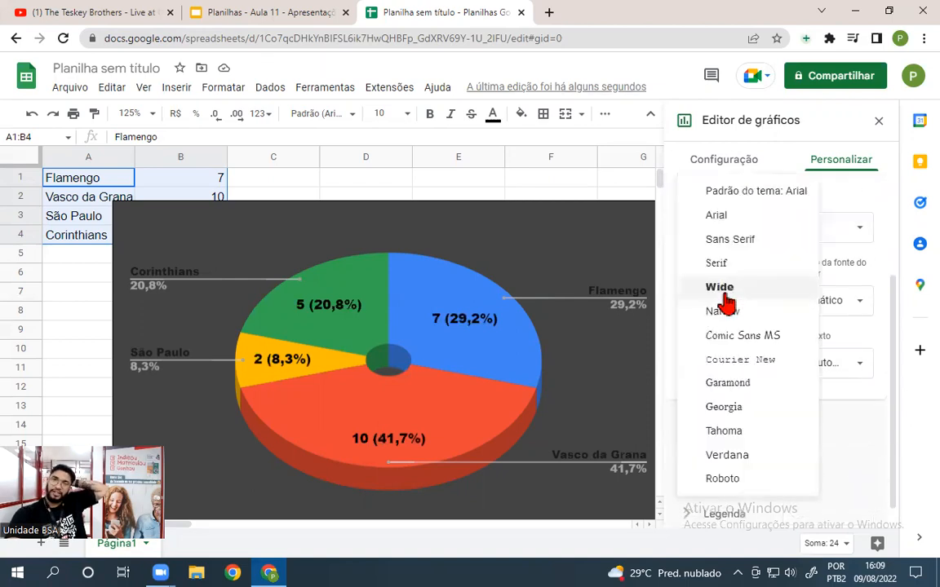
left_click(722, 290)
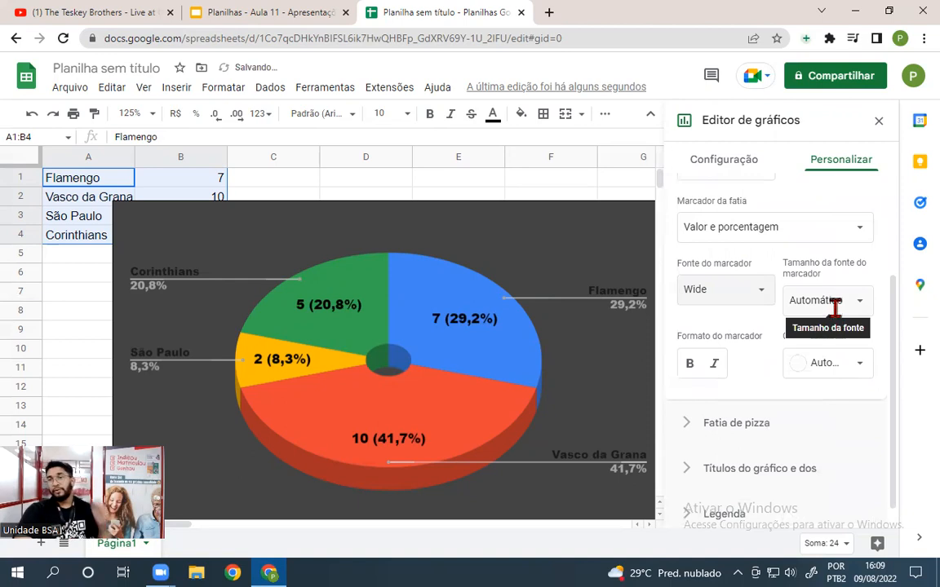
left_click(824, 302)
left_click(818, 450)
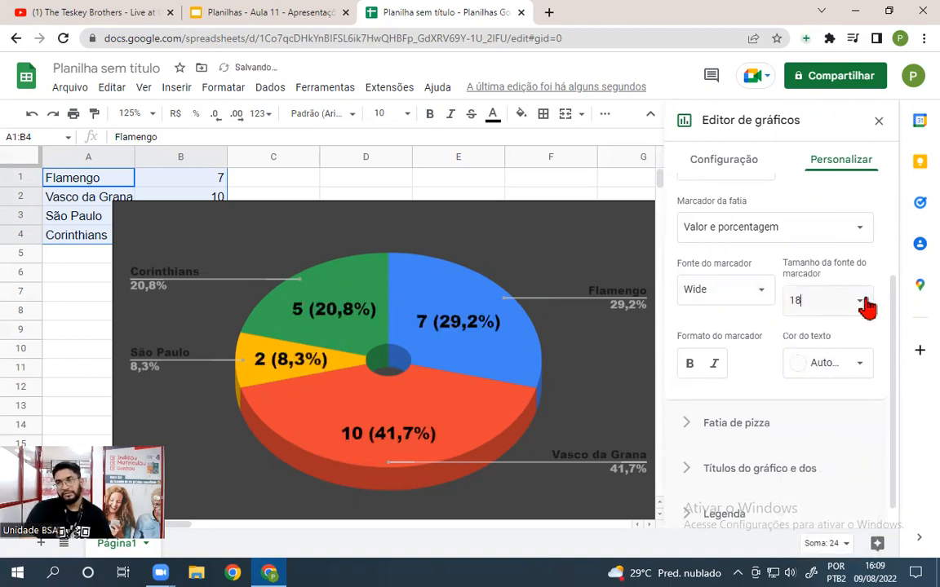
left_click(863, 304)
left_click(819, 427)
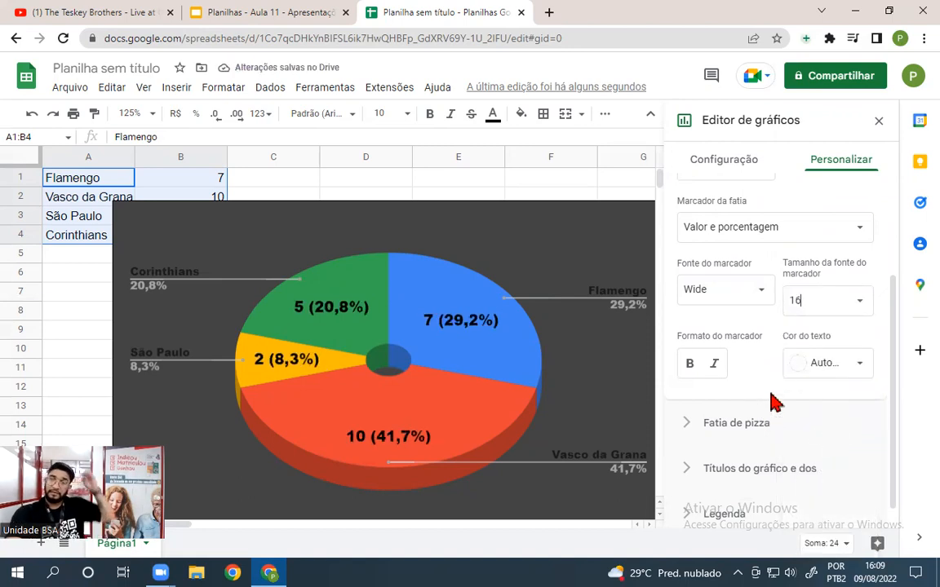
Step: Make the pie slice labels italic and set their text colour to white
left_click(713, 368)
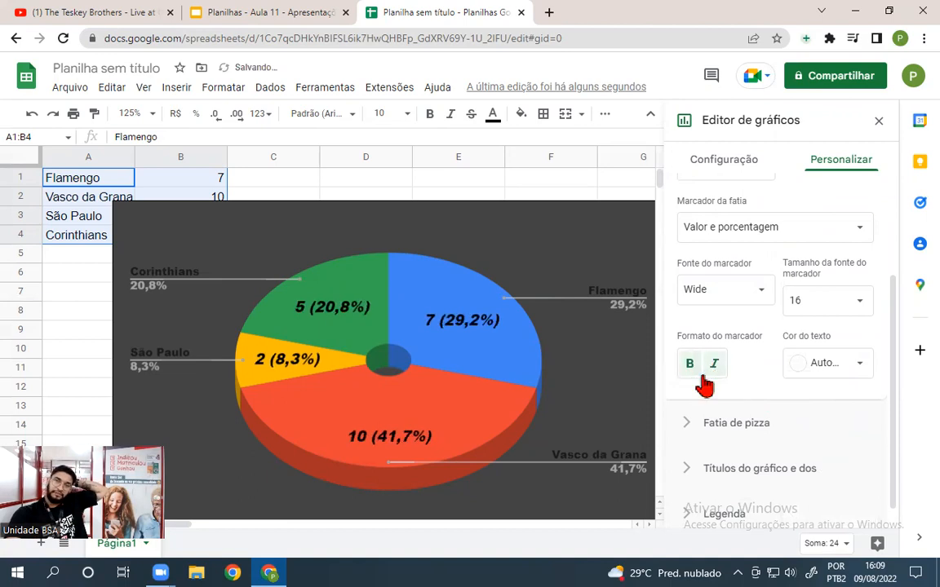
left_click(714, 365)
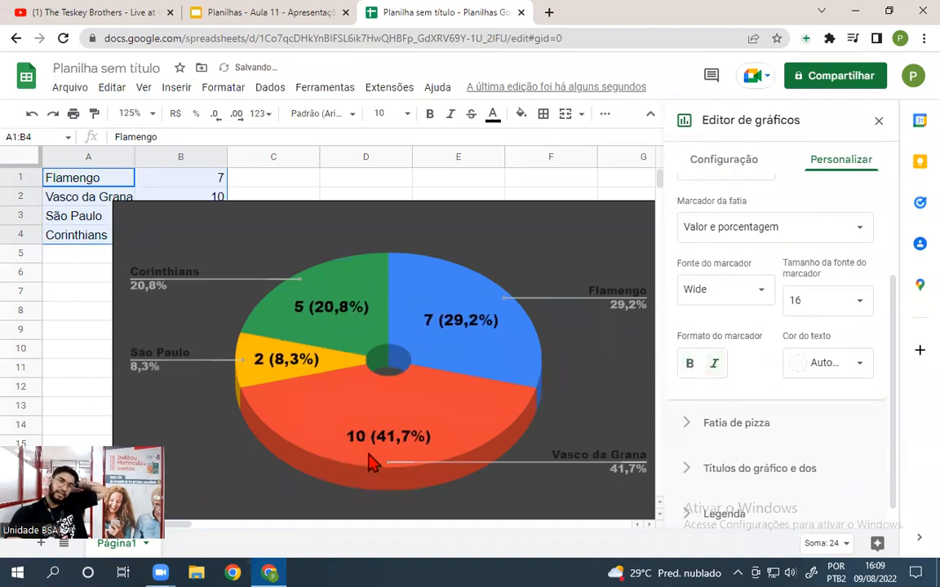
left_click(712, 365)
left_click(790, 373)
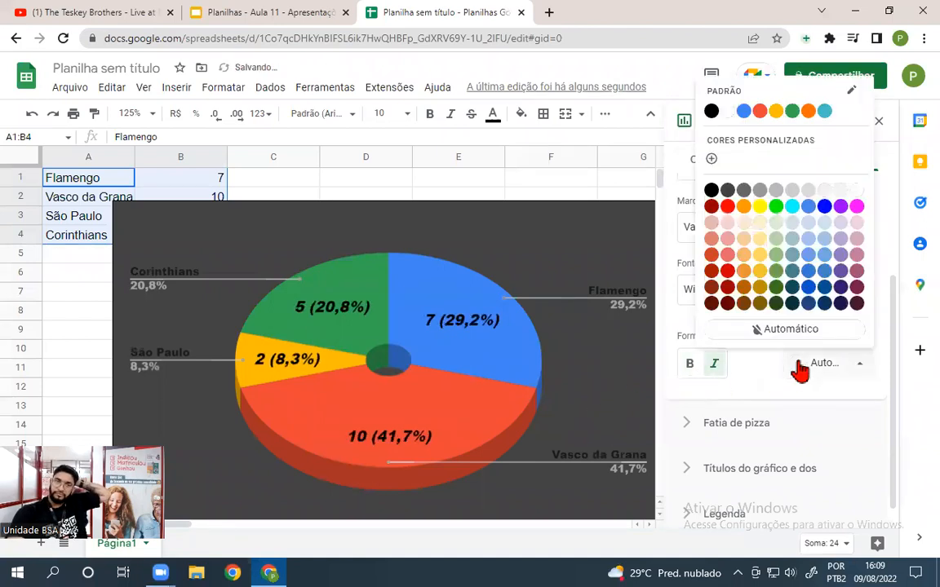
left_click(856, 205)
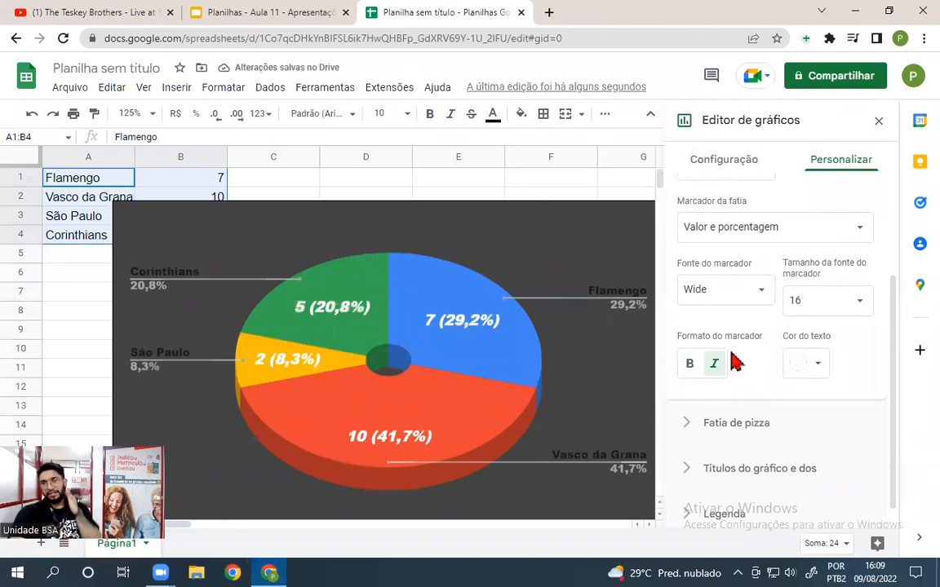
Step: Open the pie slice customization (Fatia de pizza), recolour the Flamengo slice red, and view its distance-from-centre options
scroll(769, 341, "down", 1)
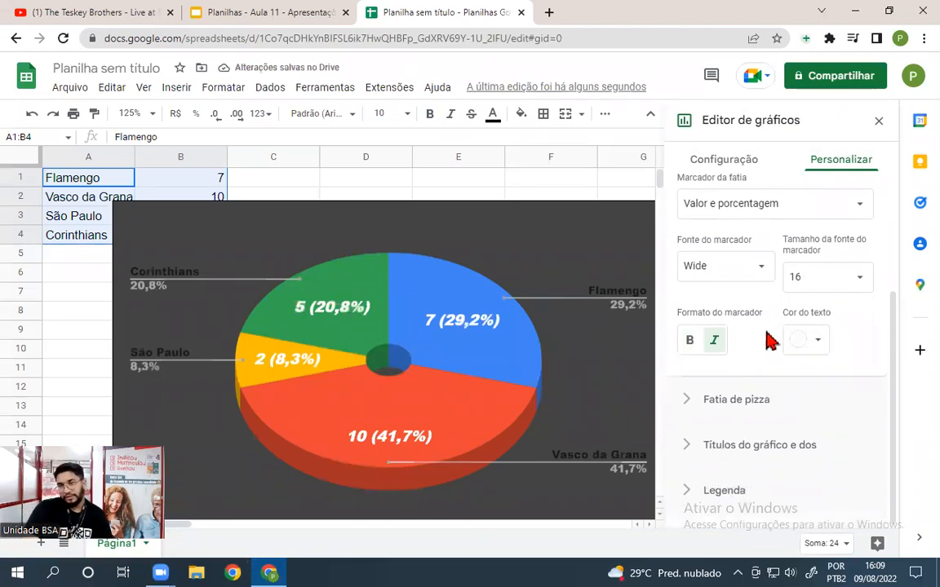
left_click(696, 401)
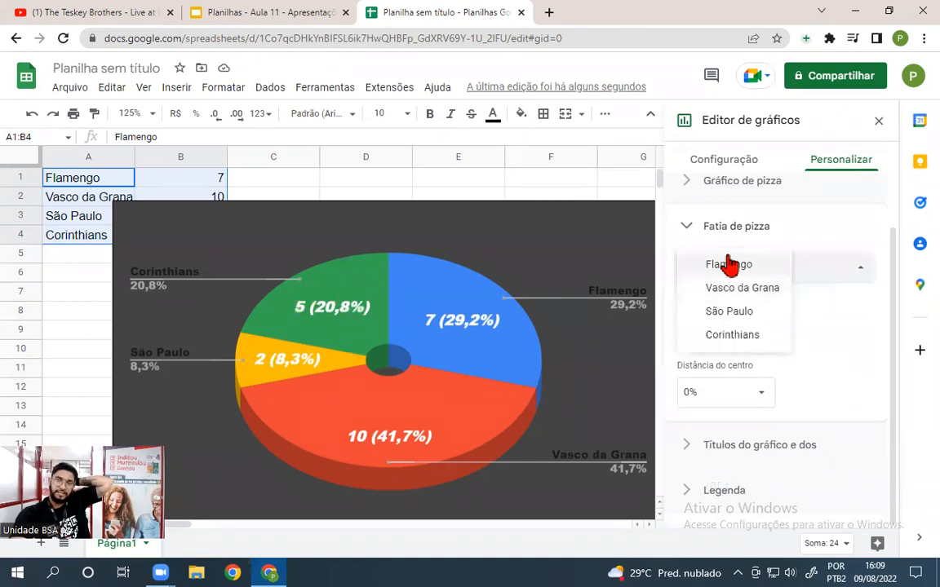
left_click(726, 266)
left_click(704, 329)
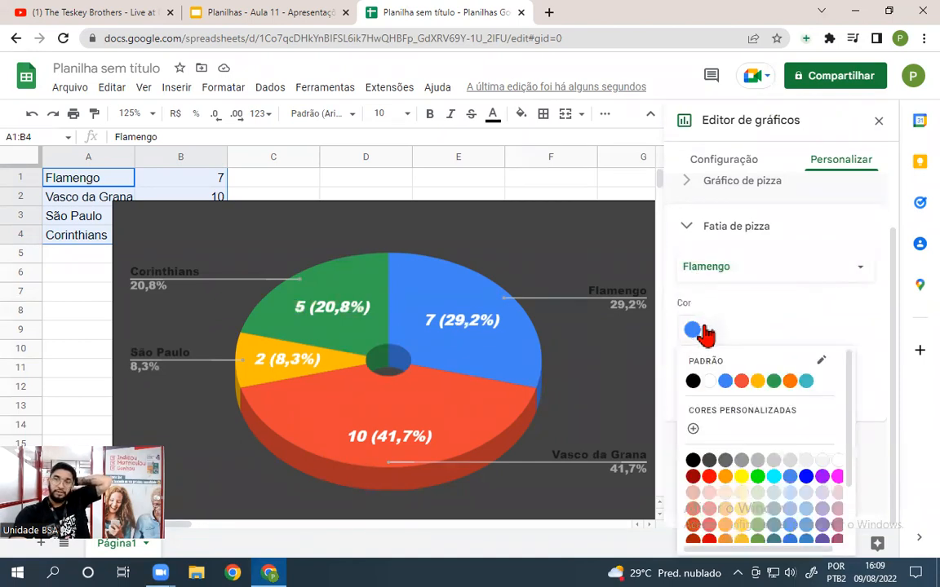
left_click(742, 382)
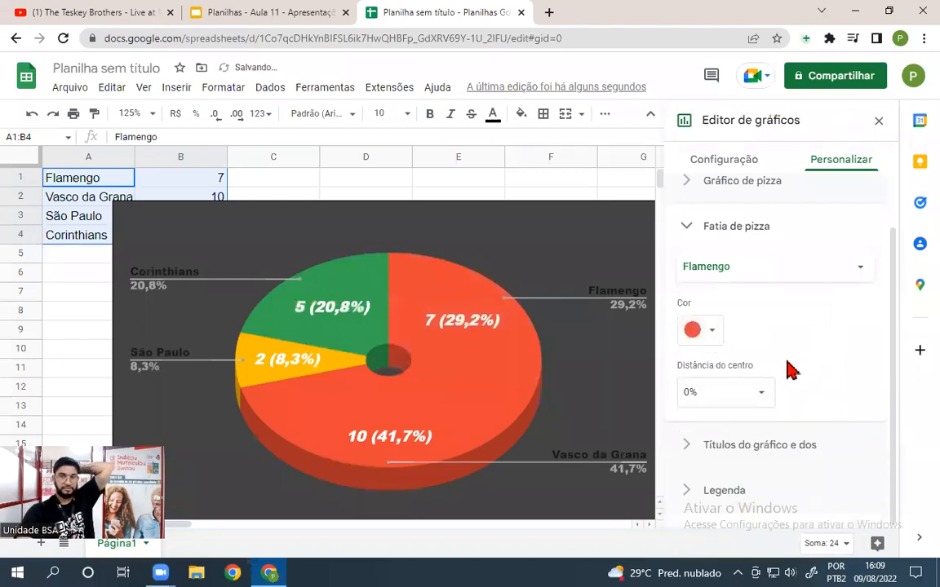
left_click(735, 392)
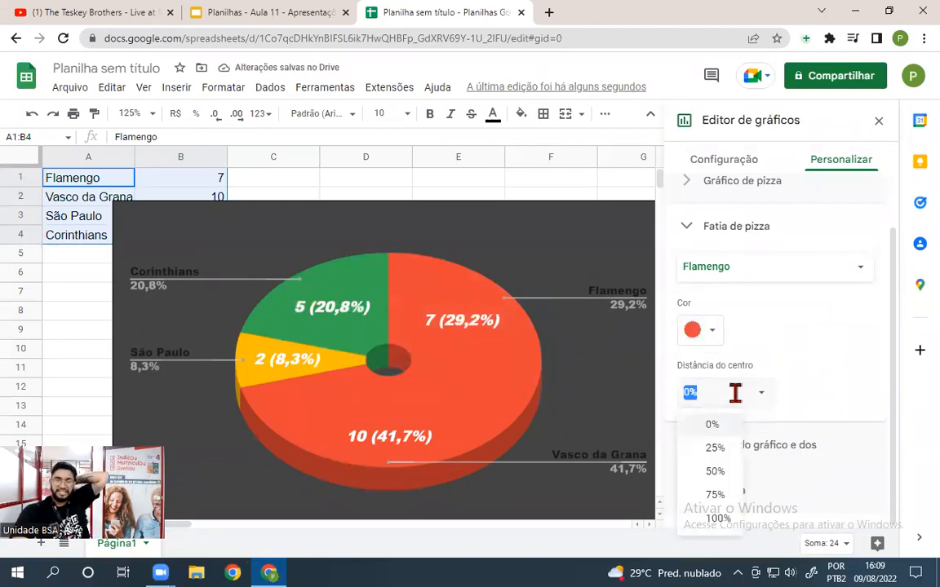
left_click(832, 341)
Step: Try light red and dark gray on the Vasco da Grana slice, and set its colour to white
left_click(786, 271)
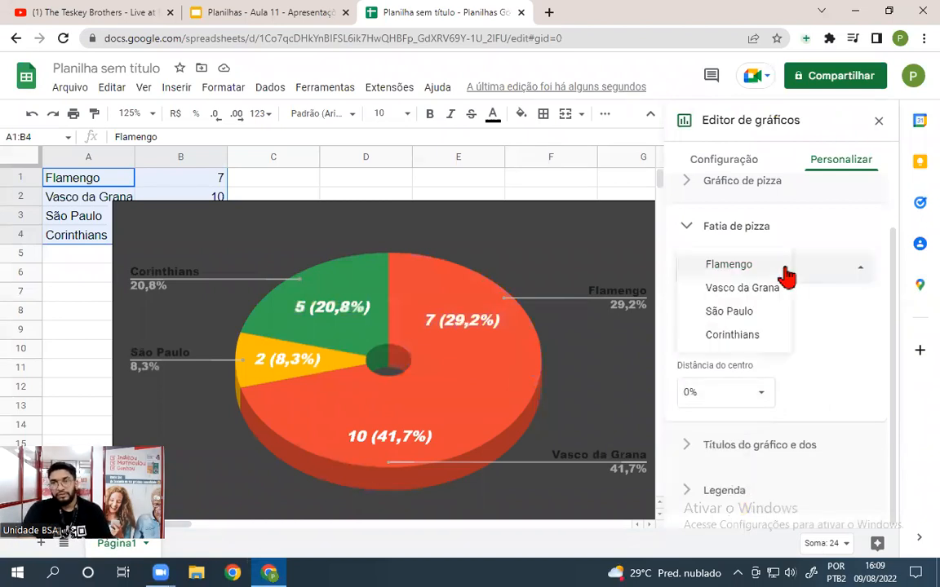
left_click(737, 300)
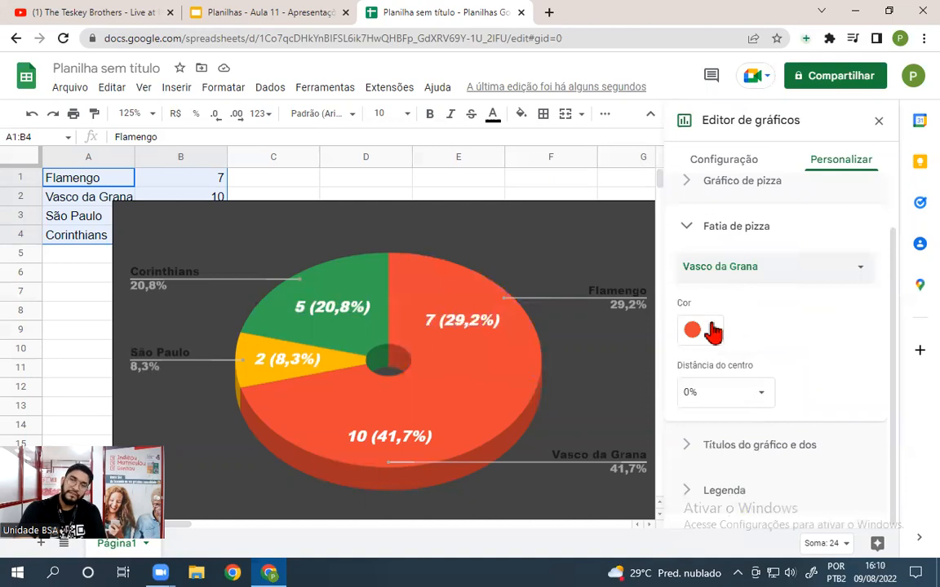
left_click(705, 335)
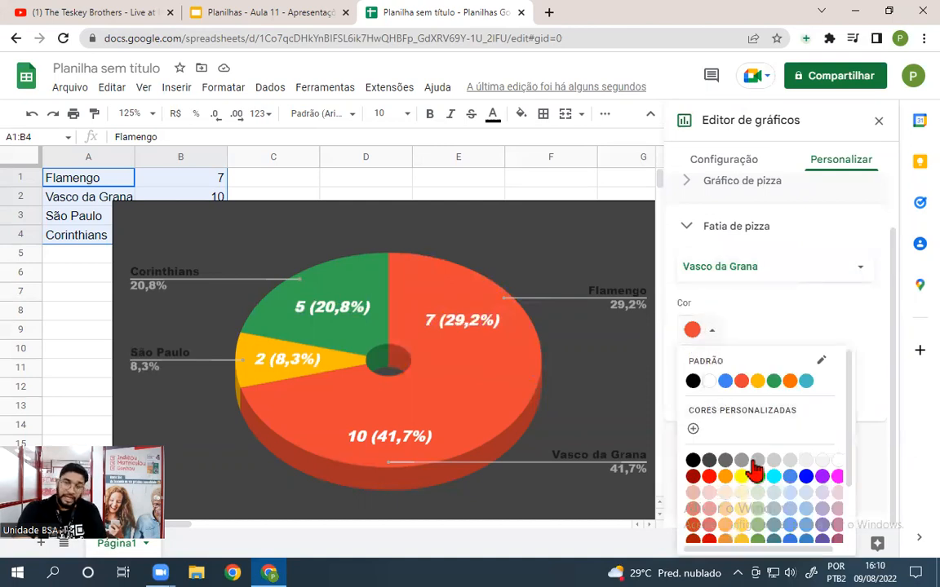
scroll(767, 489, "down", 2)
scroll(766, 489, "up", 2)
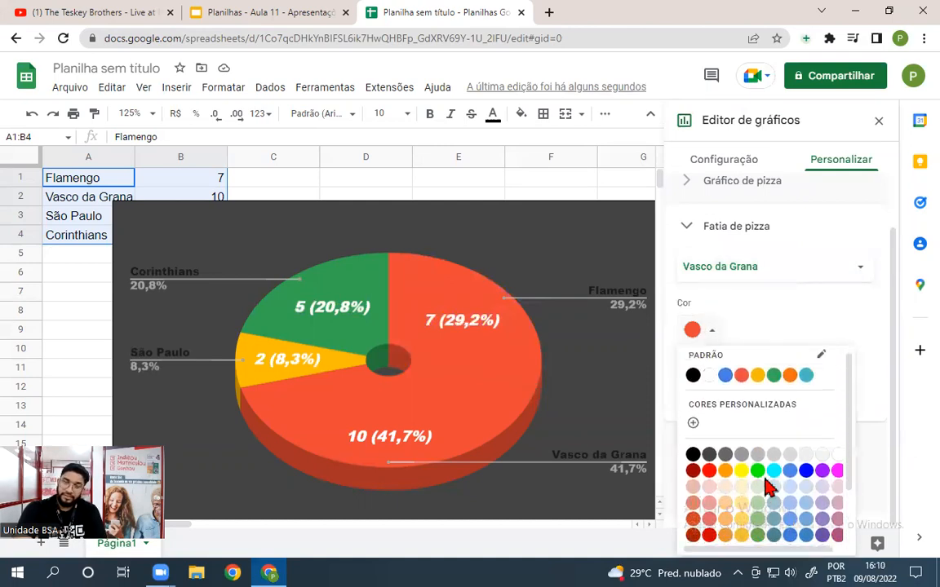
scroll(765, 488, "down", 2)
scroll(765, 486, "down", 1)
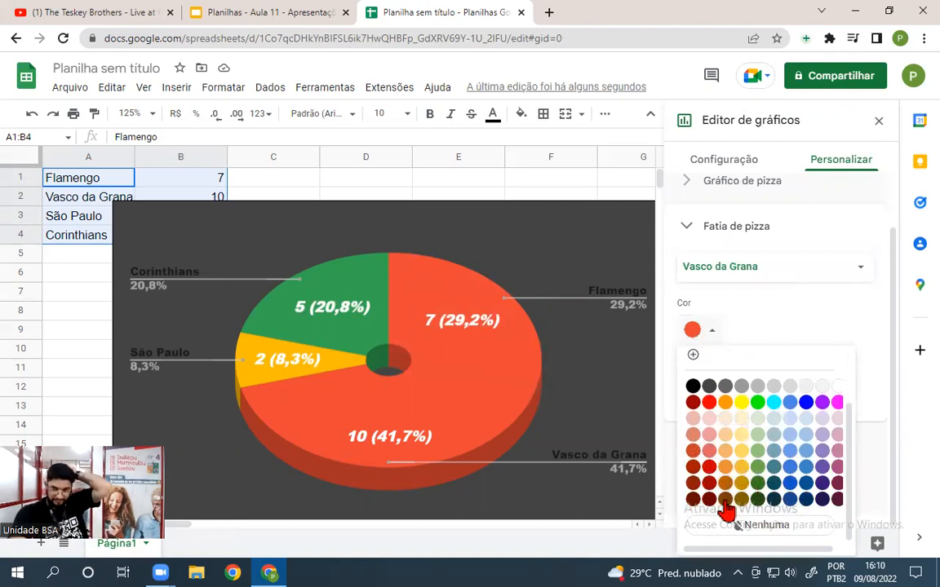
left_click(708, 452)
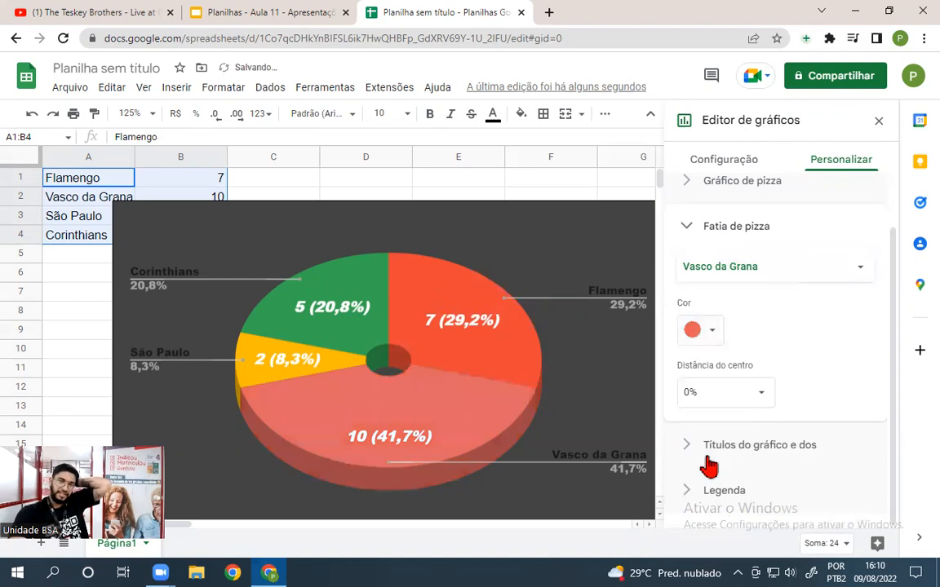
left_click(710, 335)
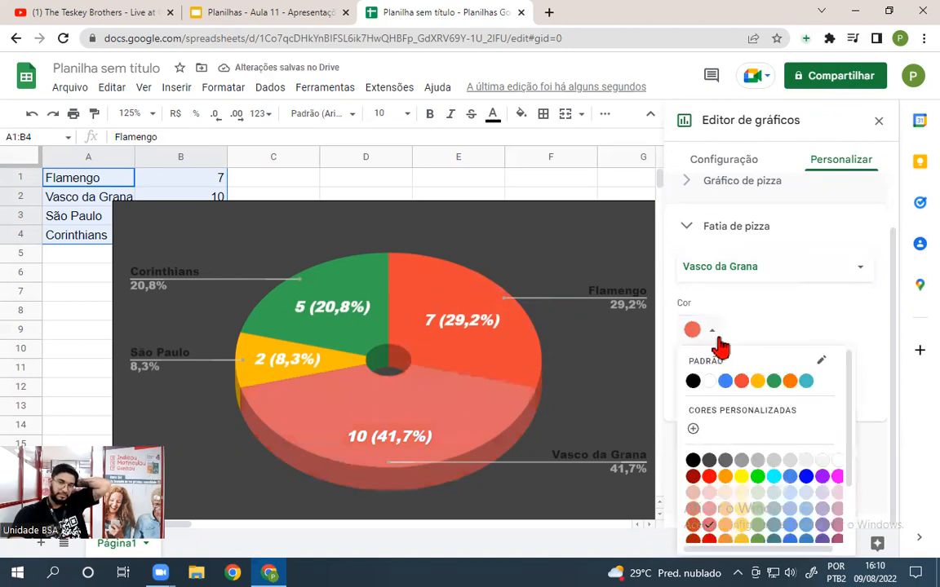
left_click(726, 464)
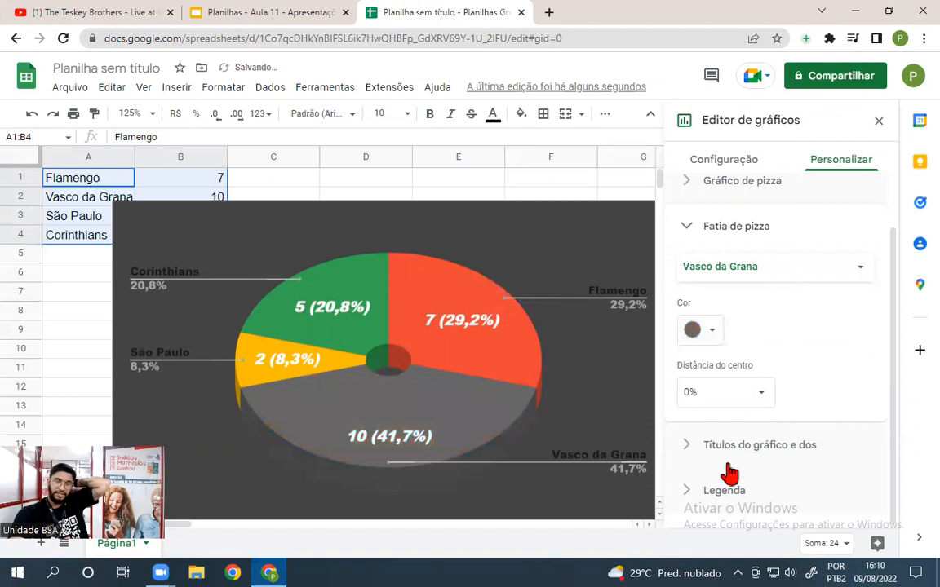
left_click(702, 329)
scroll(795, 416, "down", 1)
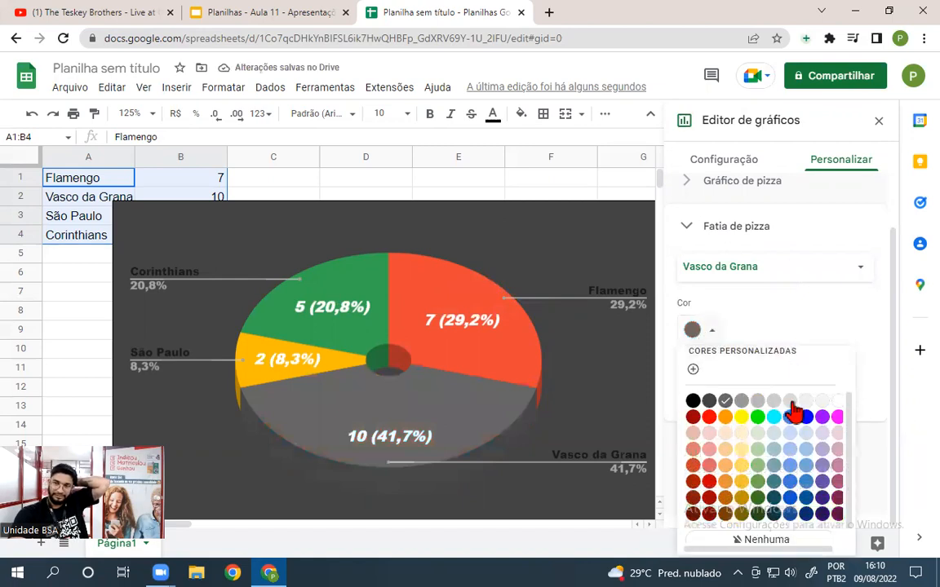
scroll(793, 414, "down", 1)
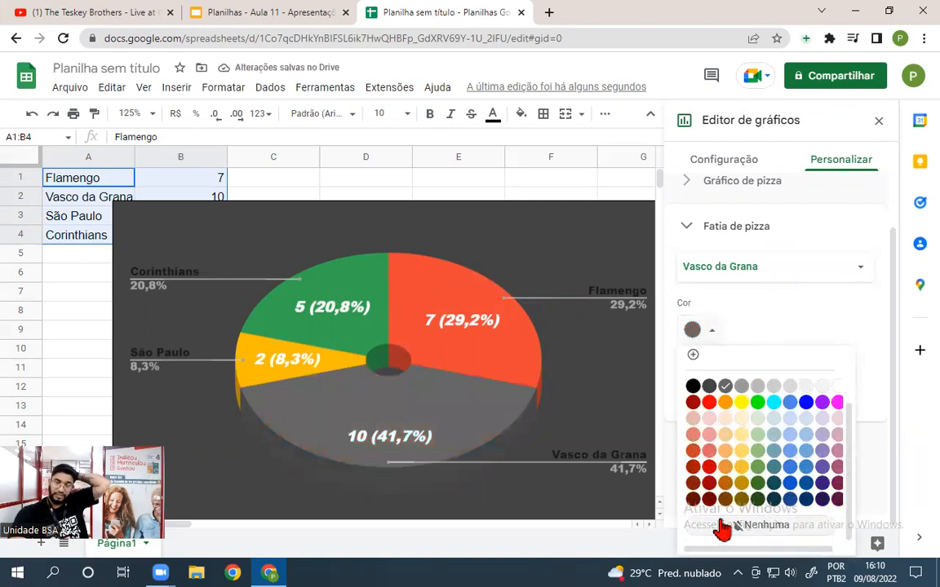
scroll(722, 526, "up", 3)
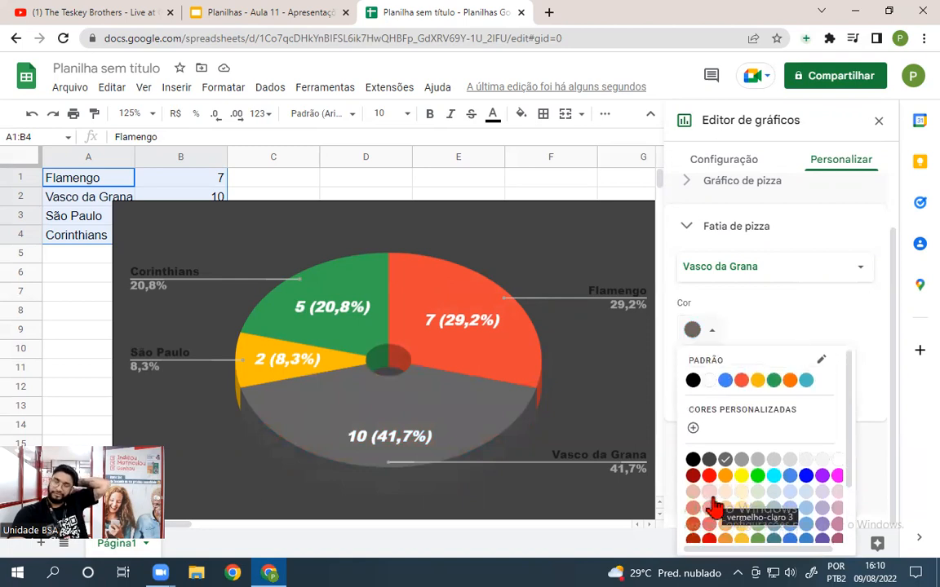
left_click(708, 380)
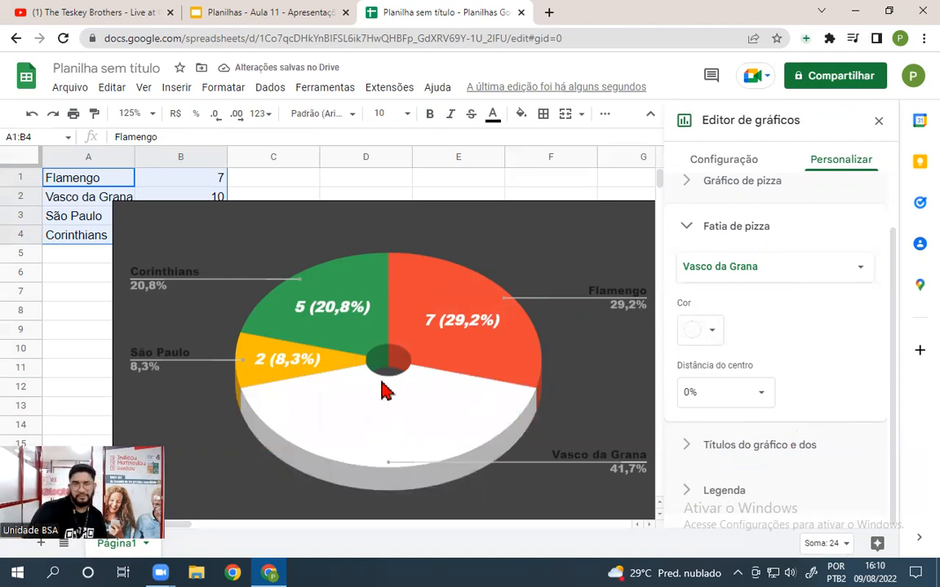
Step: Try dark red on the São Paulo slice, and set its colour to black
left_click(793, 268)
left_click(709, 289)
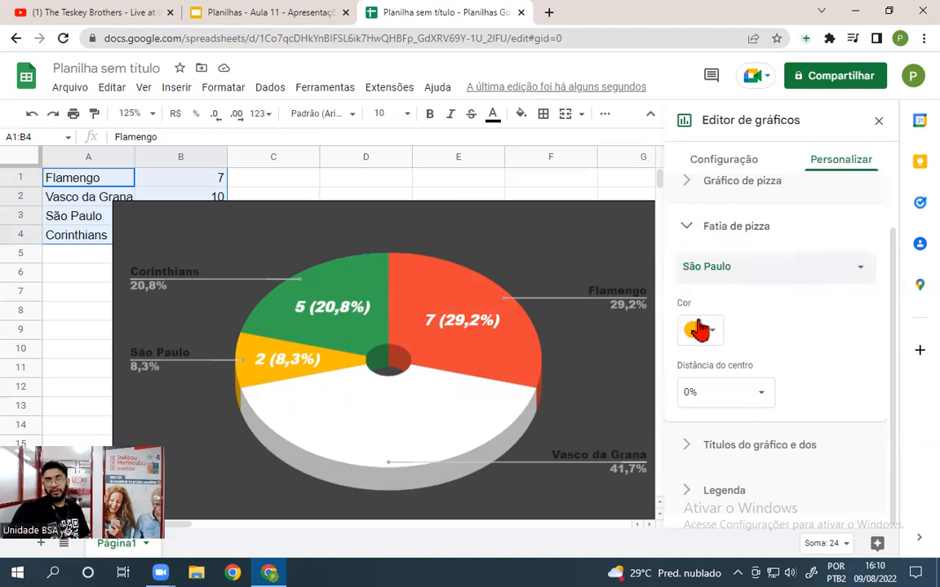
left_click(713, 333)
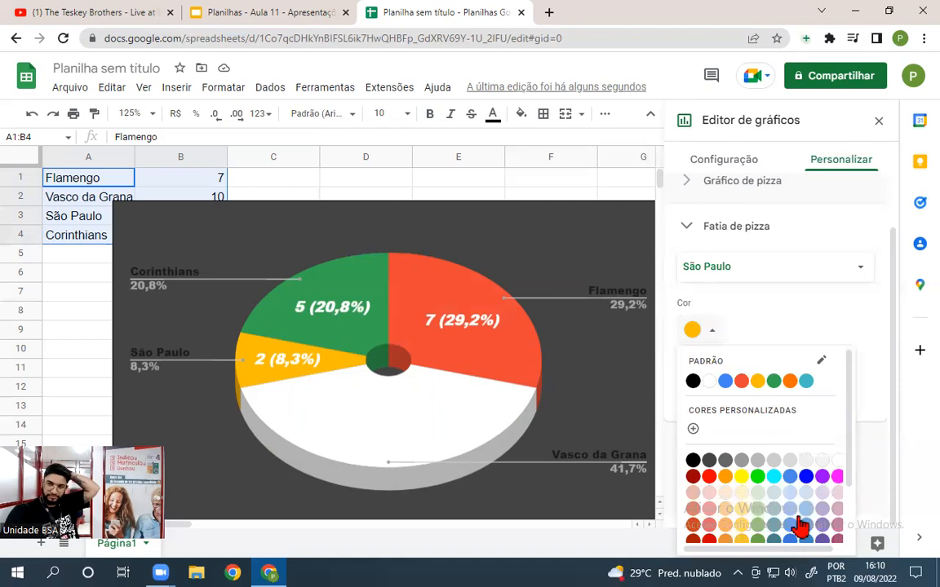
left_click(694, 477)
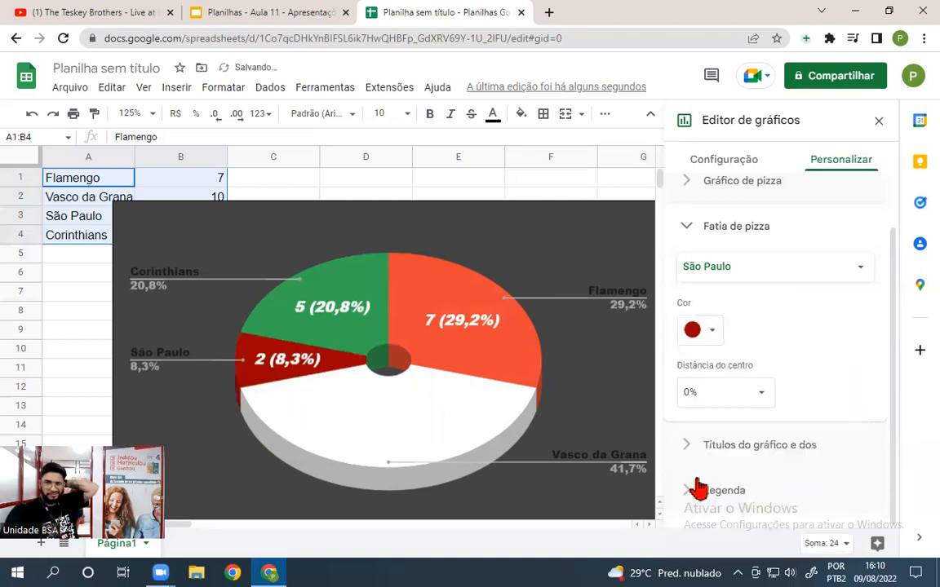
left_click(709, 330)
scroll(746, 441, "down", 1)
scroll(741, 447, "up", 1)
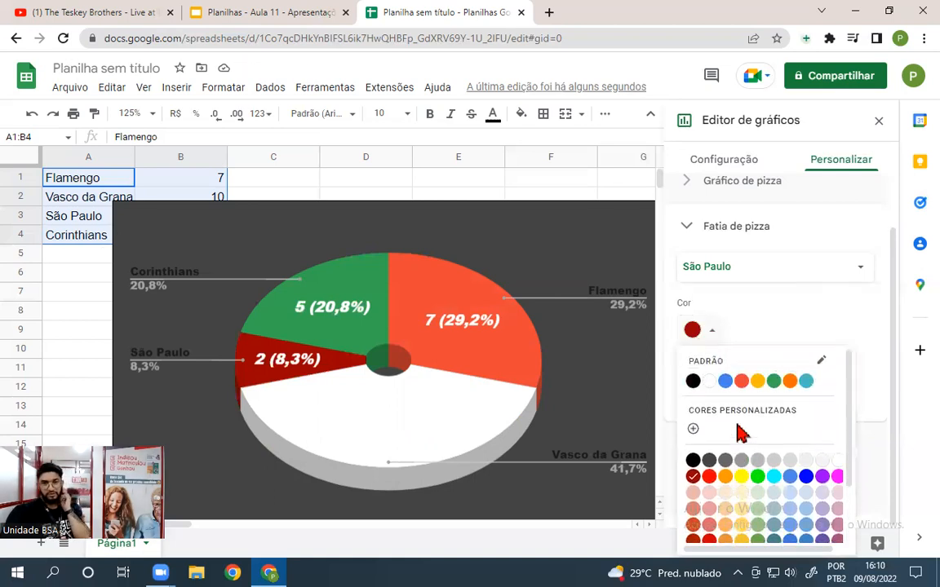
left_click(693, 381)
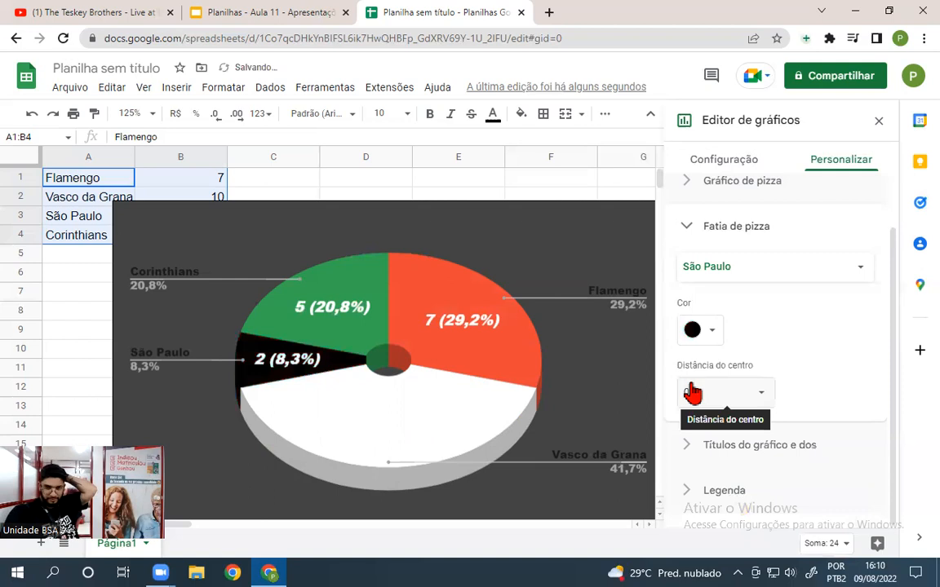
Step: Try an orange-red shade on the São Paulo slice, and set its colour to dark red
left_click(708, 331)
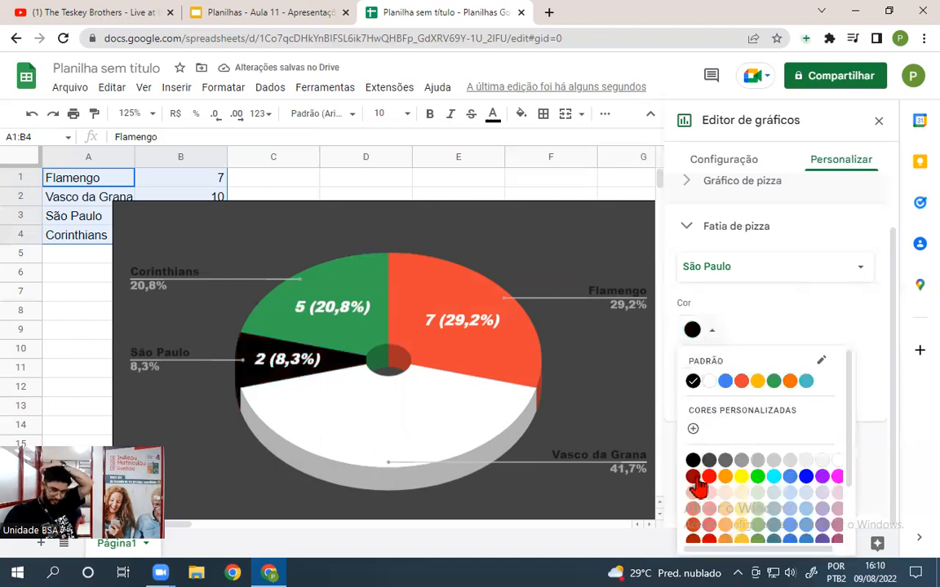
scroll(691, 483, "down", 1)
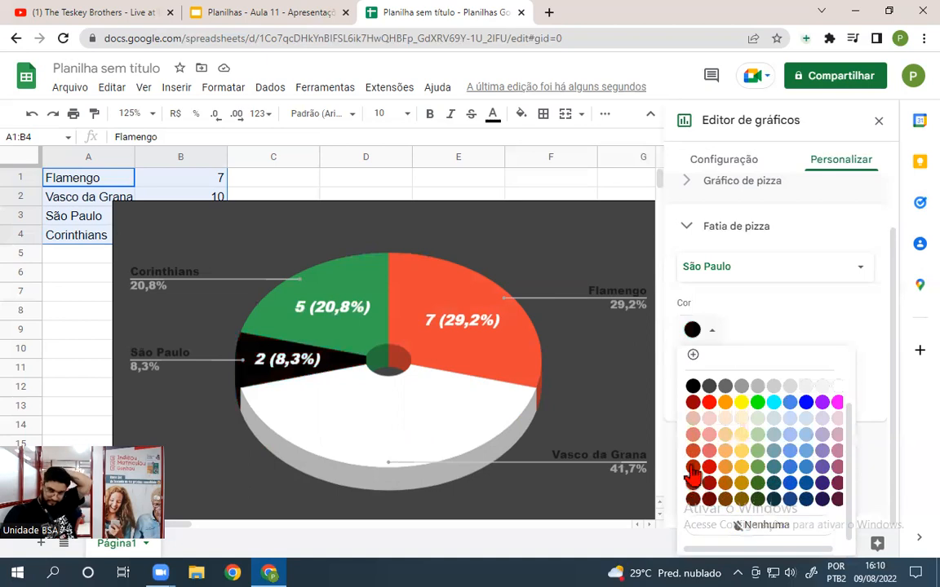
left_click(692, 451)
left_click(694, 336)
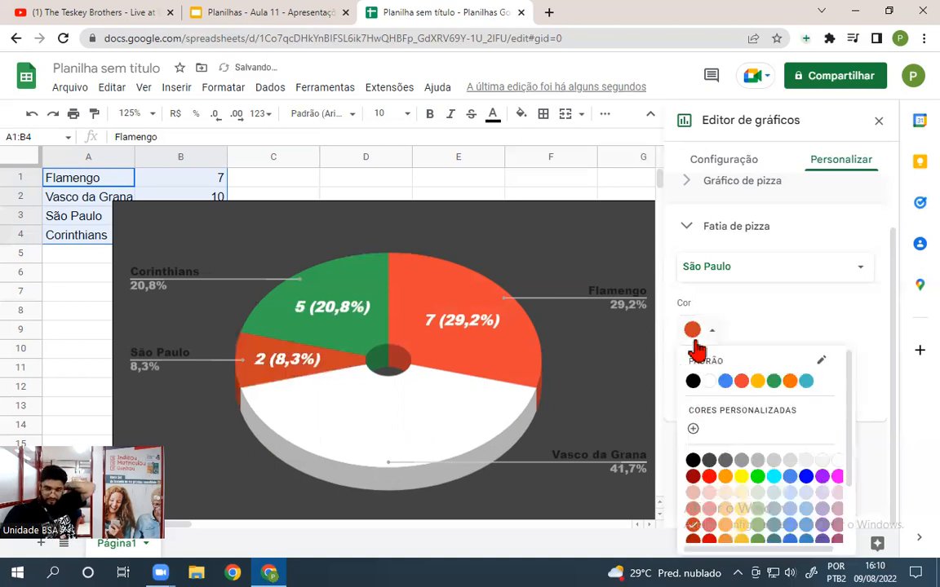
left_click(693, 482)
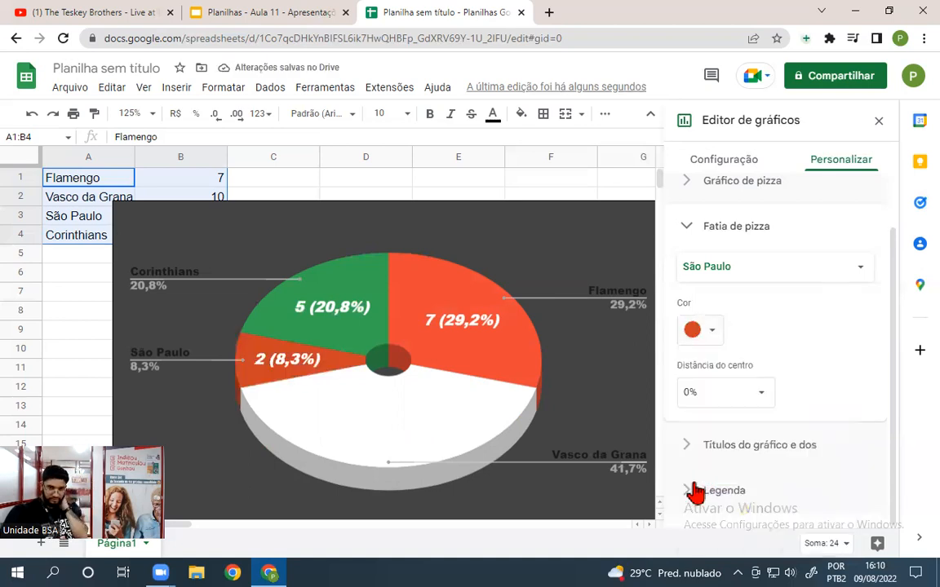
left_click(693, 335)
left_click(693, 475)
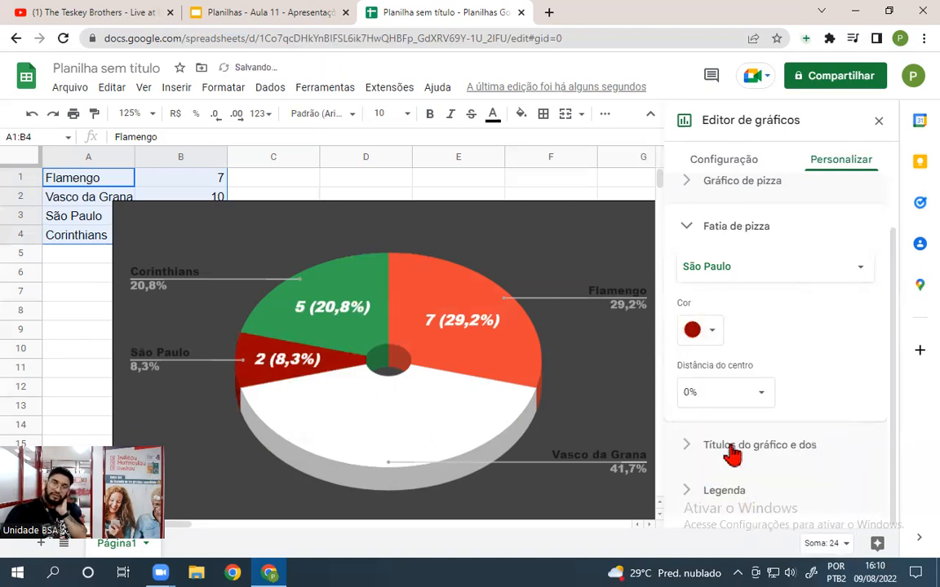
Step: Select the Corinthians slice and set its colour to black
left_click(708, 263)
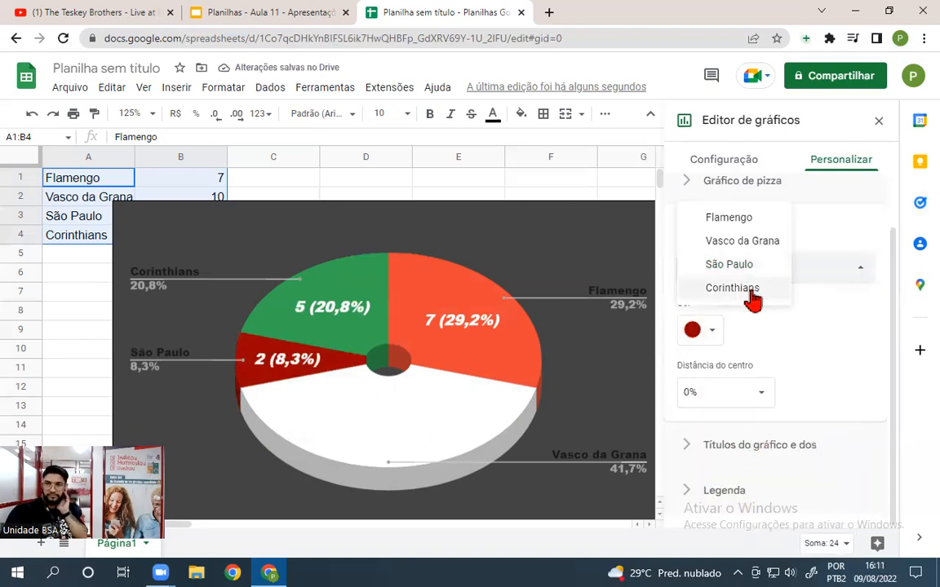
left_click(752, 290)
left_click(700, 331)
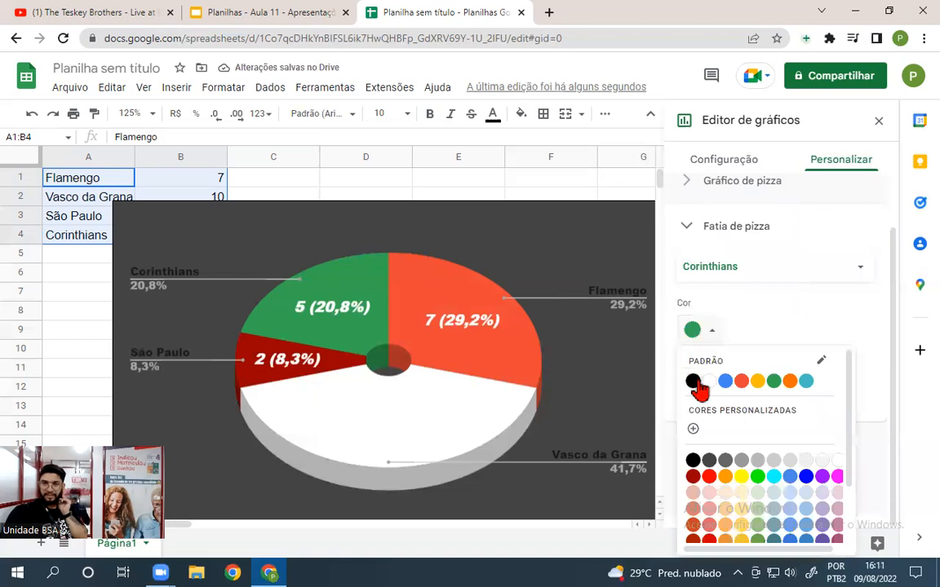
left_click(693, 382)
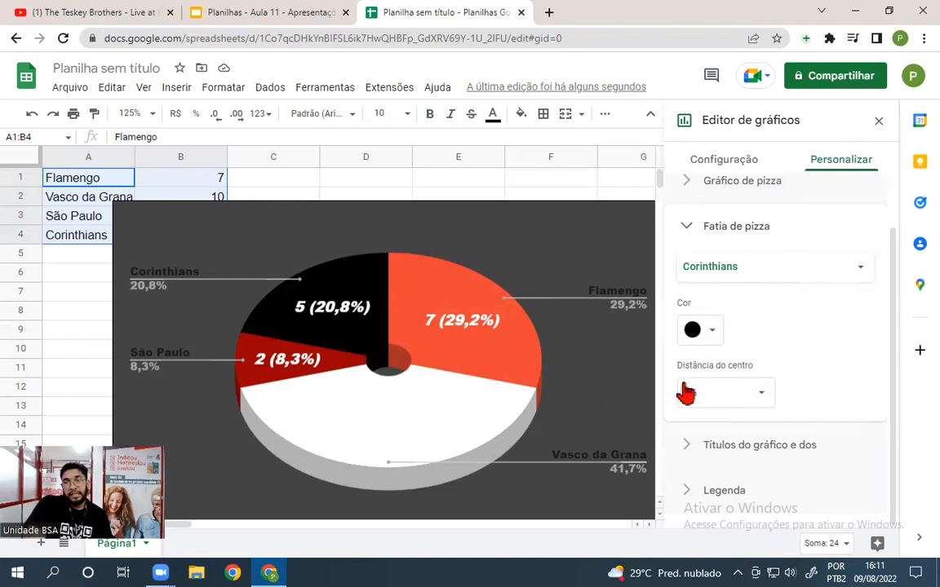
Step: Examine the chart title options and review the pie slice, pie chart and chart style customization settings
left_click(743, 448)
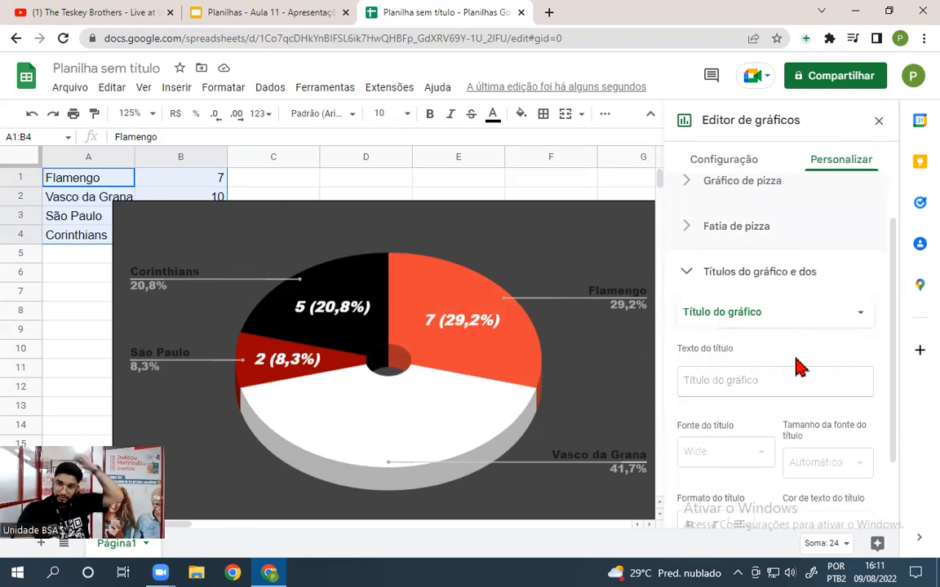
left_click(749, 313)
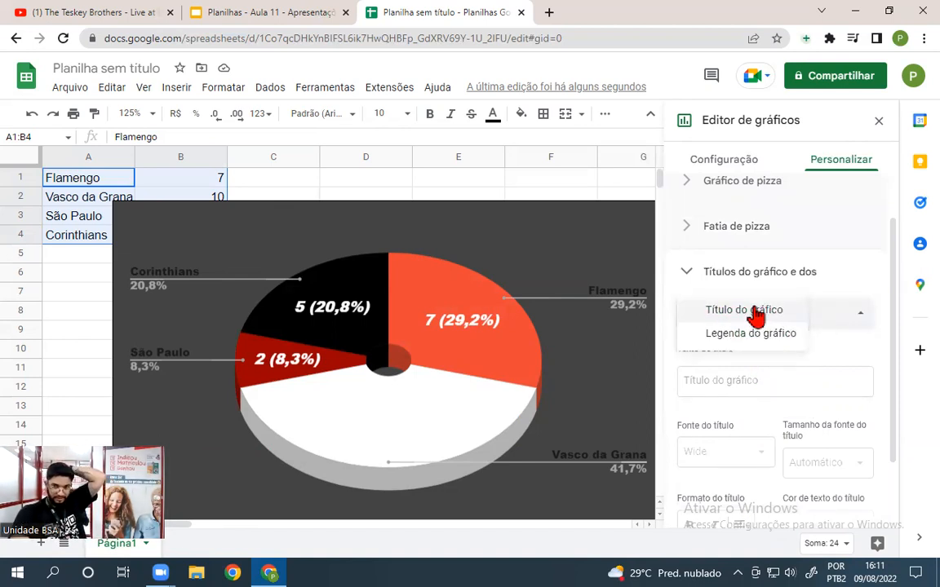
left_click(821, 352)
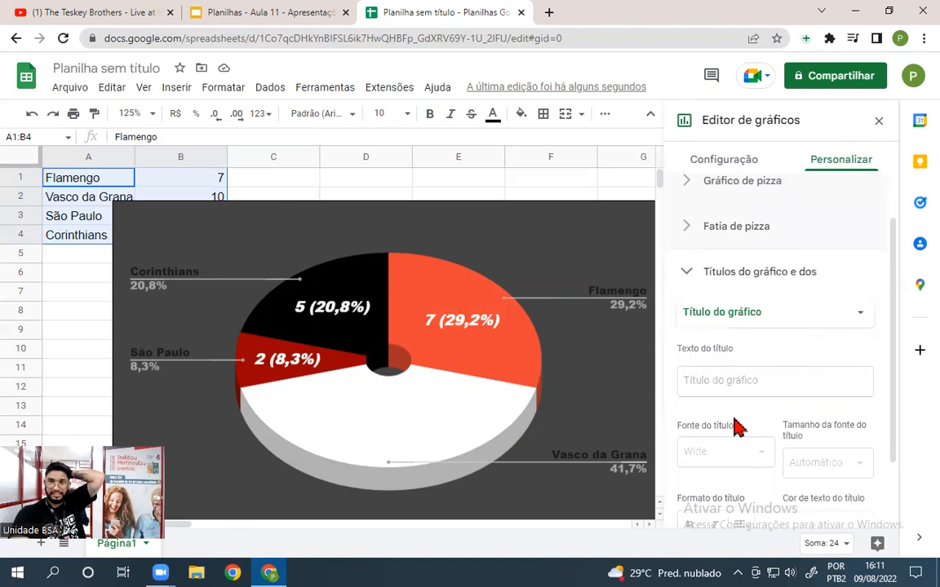
scroll(761, 403, "down", 2)
scroll(773, 432, "up", 3)
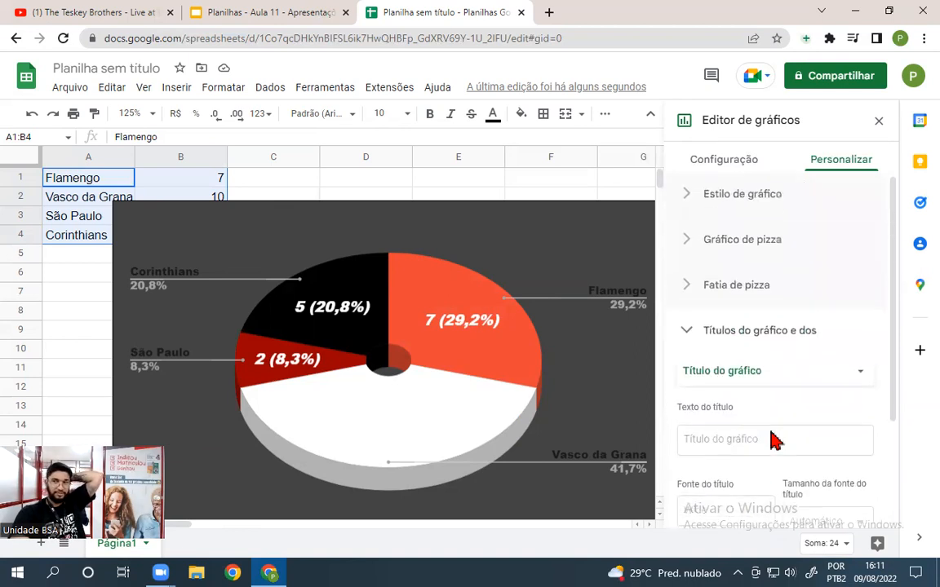
left_click(708, 278)
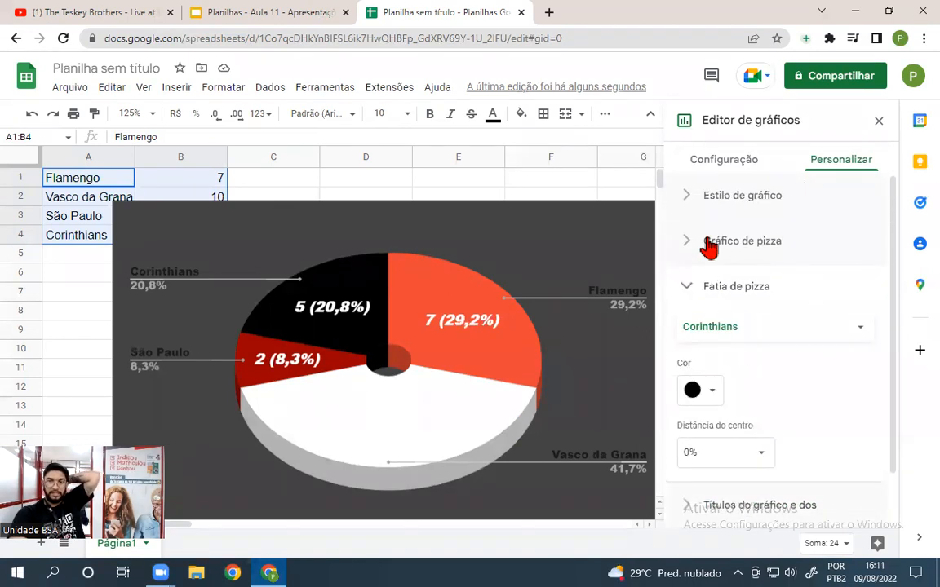
left_click(708, 244)
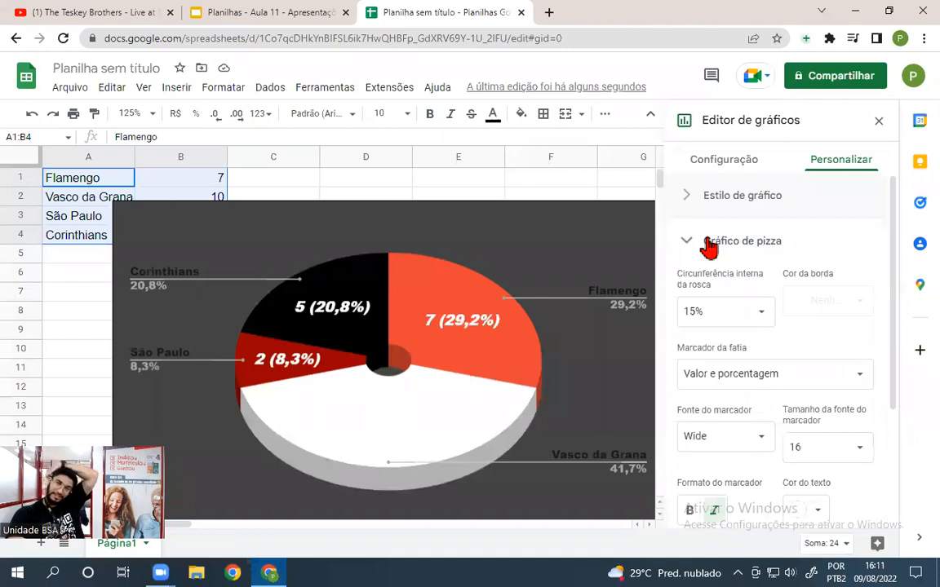
left_click(706, 198)
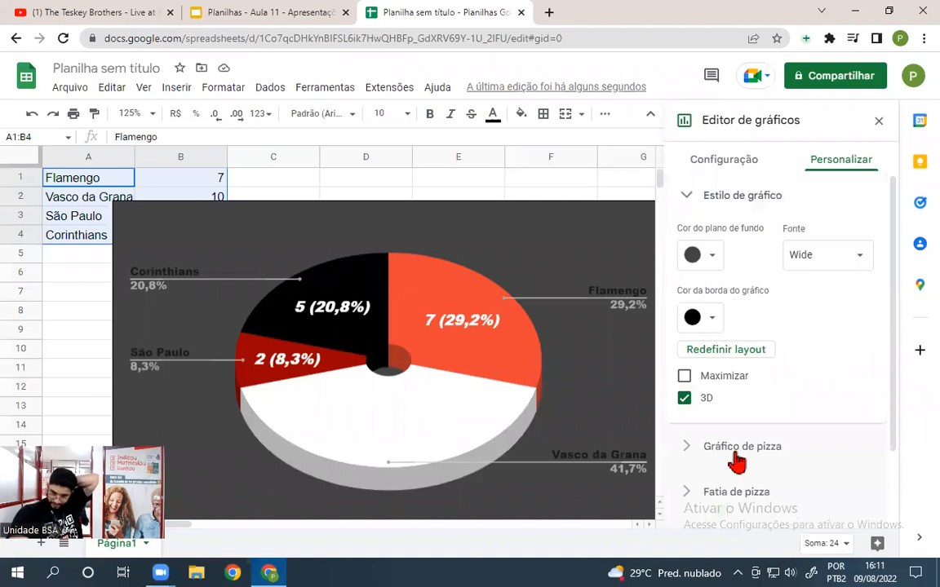
Step: Set the text colour of the pie slice labels to dark gray in the Gráfico de pizza settings
left_click(677, 447)
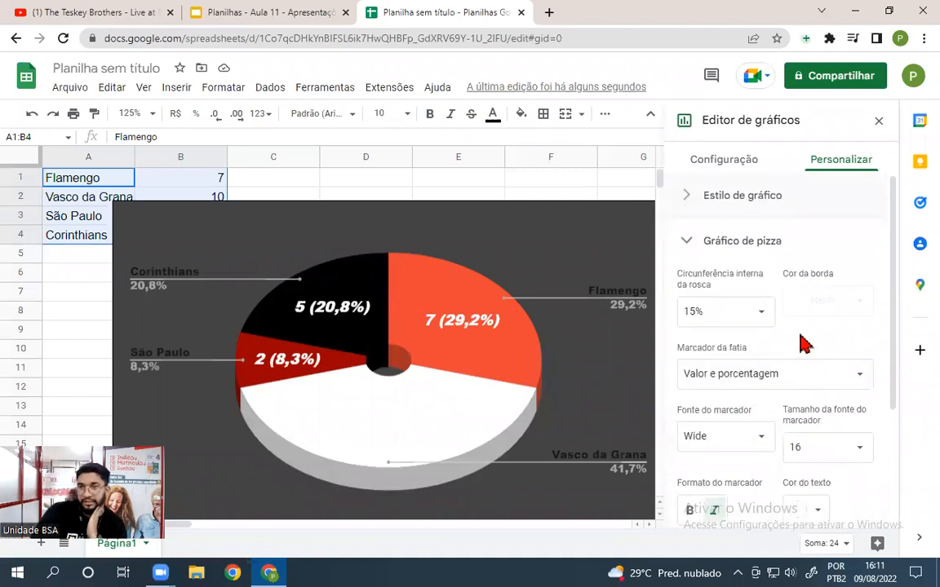
scroll(801, 345, "down", 1)
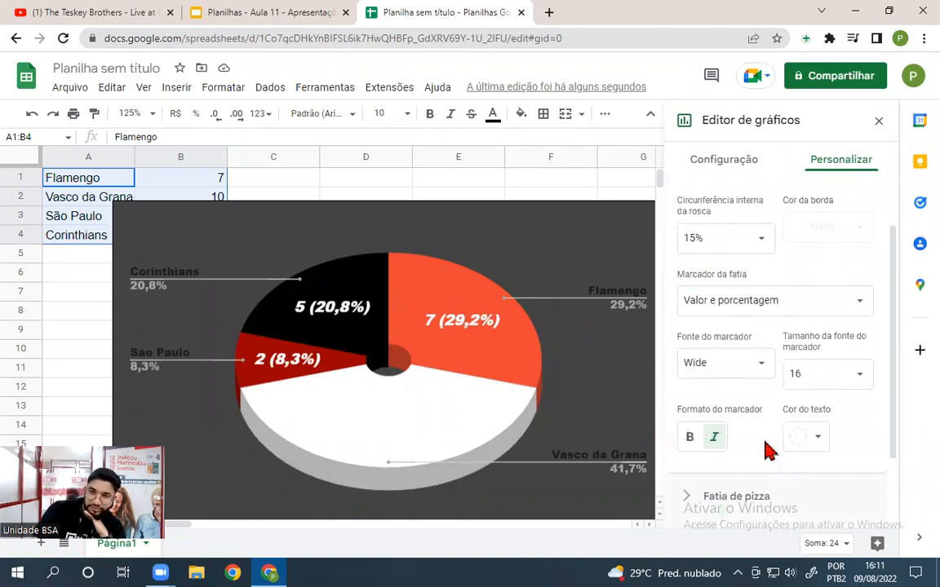
left_click(816, 438)
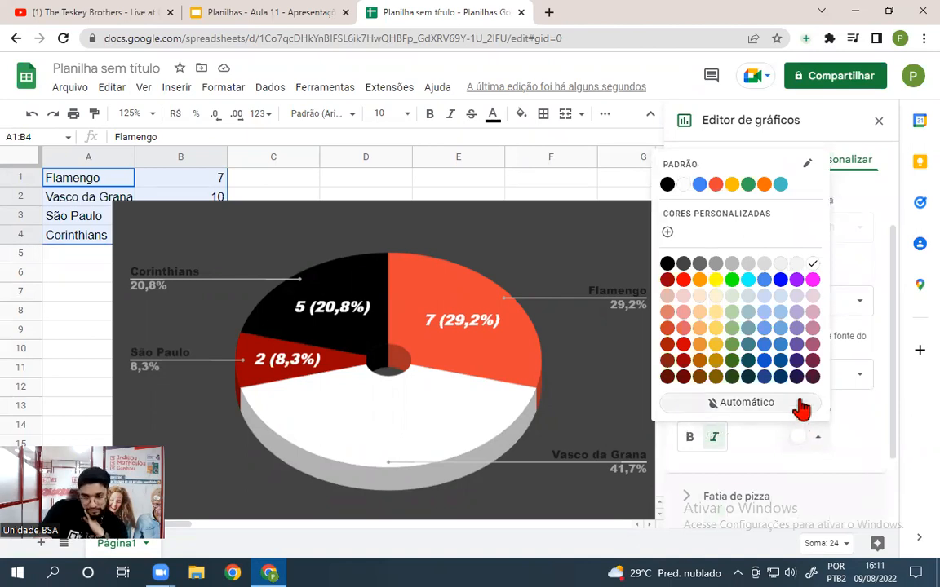
left_click(700, 263)
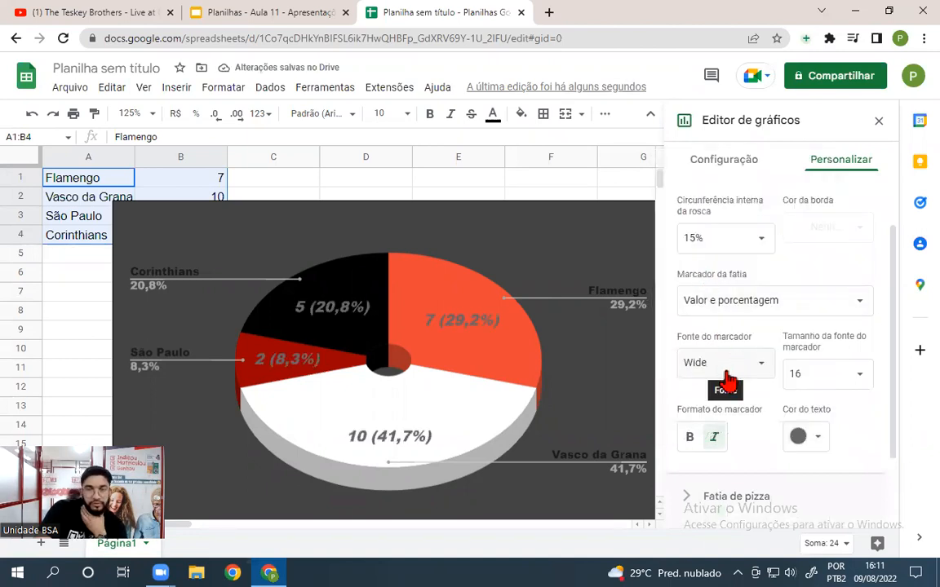
scroll(750, 416, "down", 2)
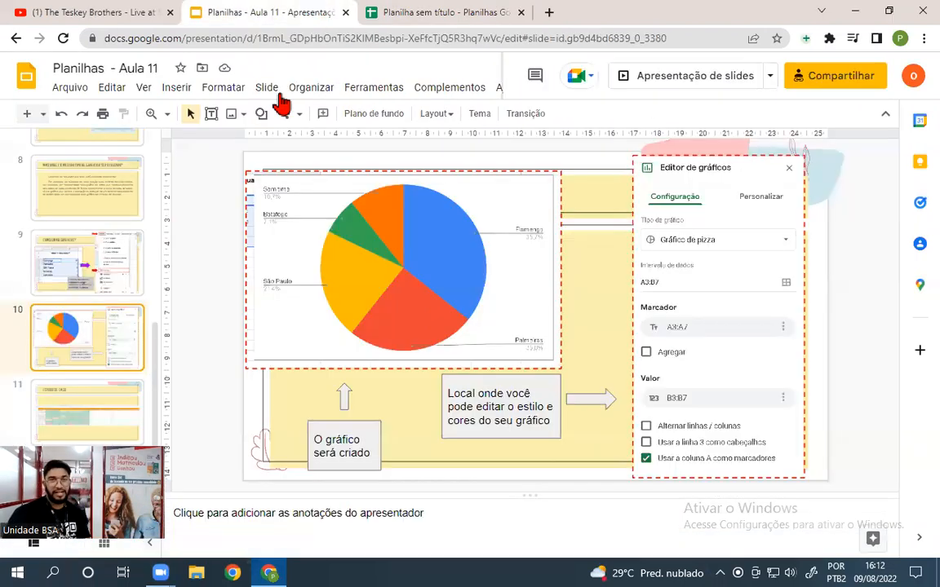
Step: Switch to the Planilhas - Aula 11 presentation and review slides 11 to 14 of the case study
left_click(326, 11)
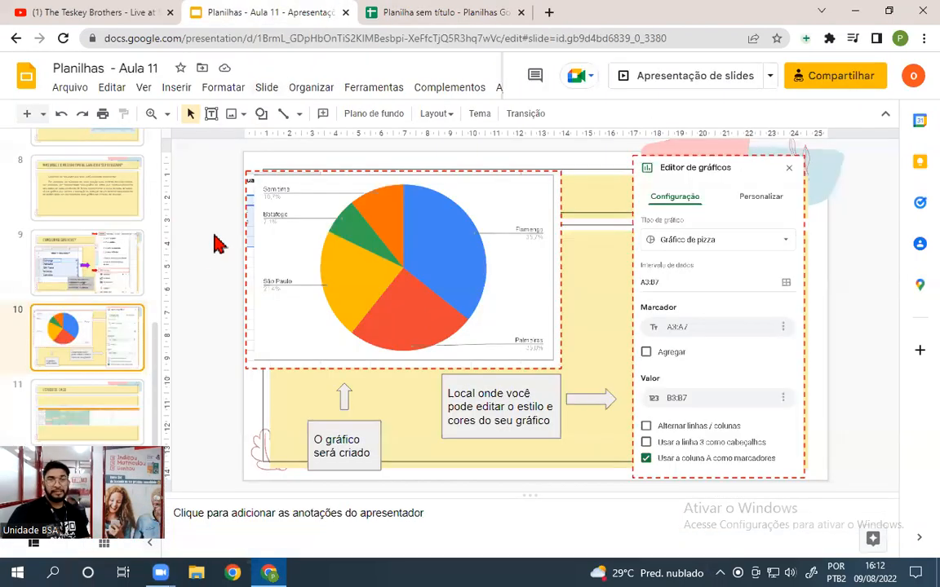
scroll(82, 261, "down", 3)
left_click(78, 273)
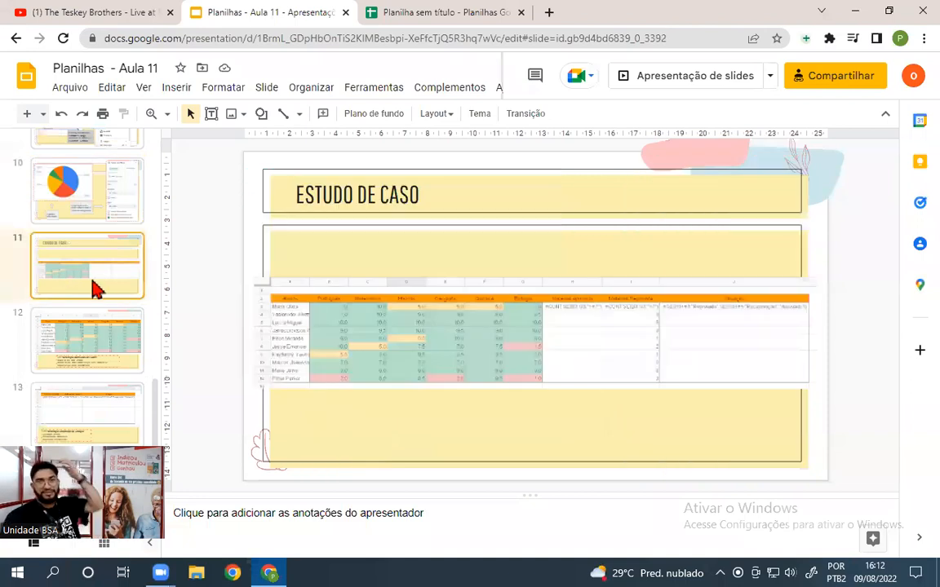
left_click(96, 308)
left_click(98, 400)
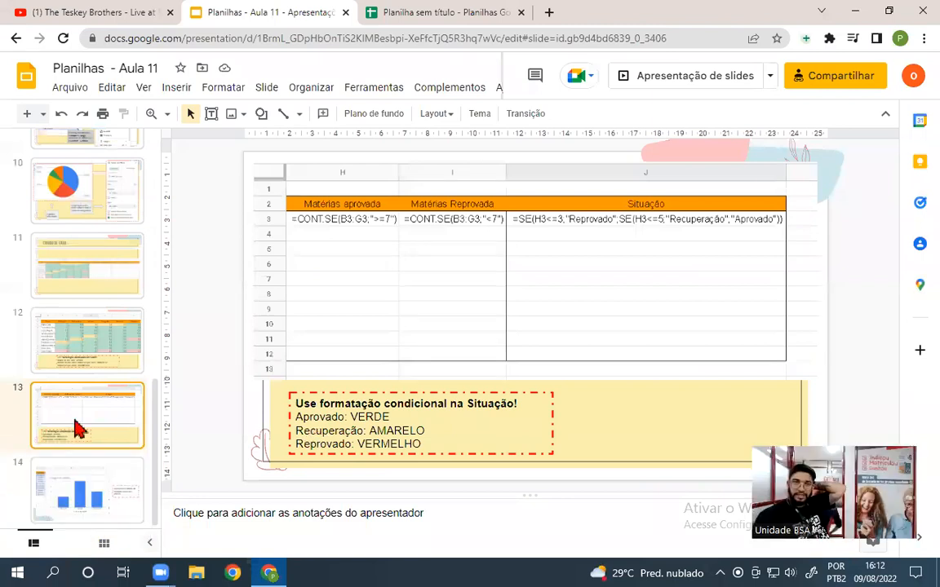
left_click(88, 270)
left_click(86, 322)
left_click(90, 424)
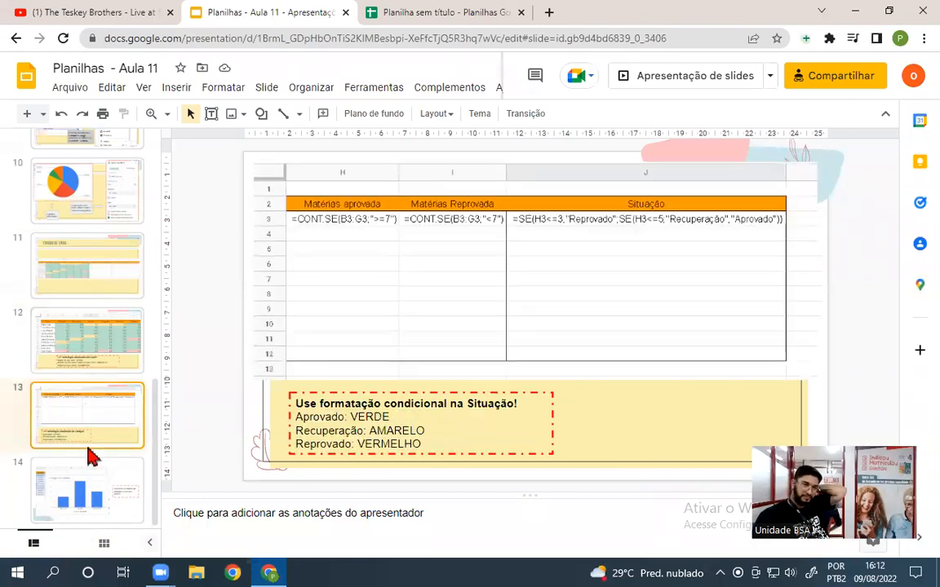
left_click(90, 461)
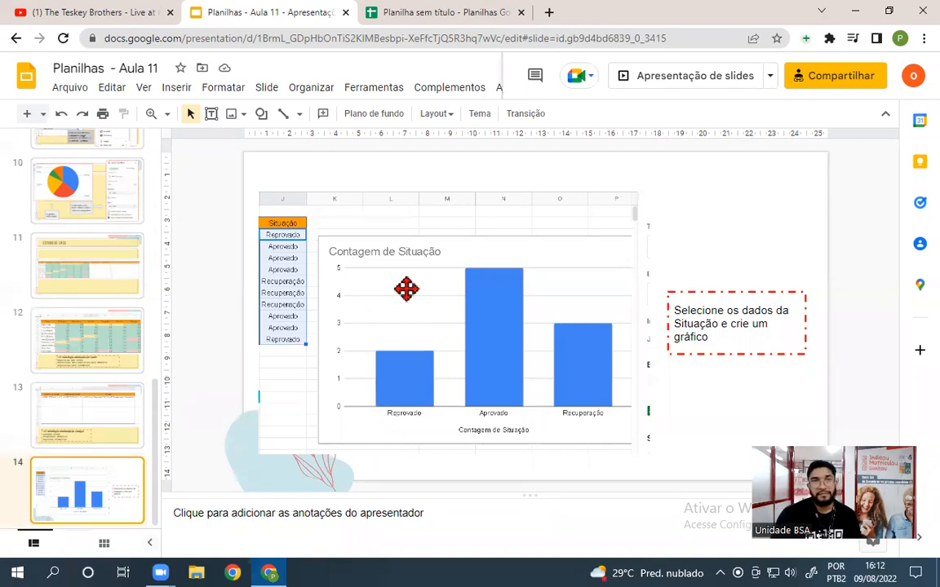
Step: Return to the Avalun course 720 - Planilhas and display the student password of the 9/08/22 attendance session, enlarged to 500%
left_click(14, 40)
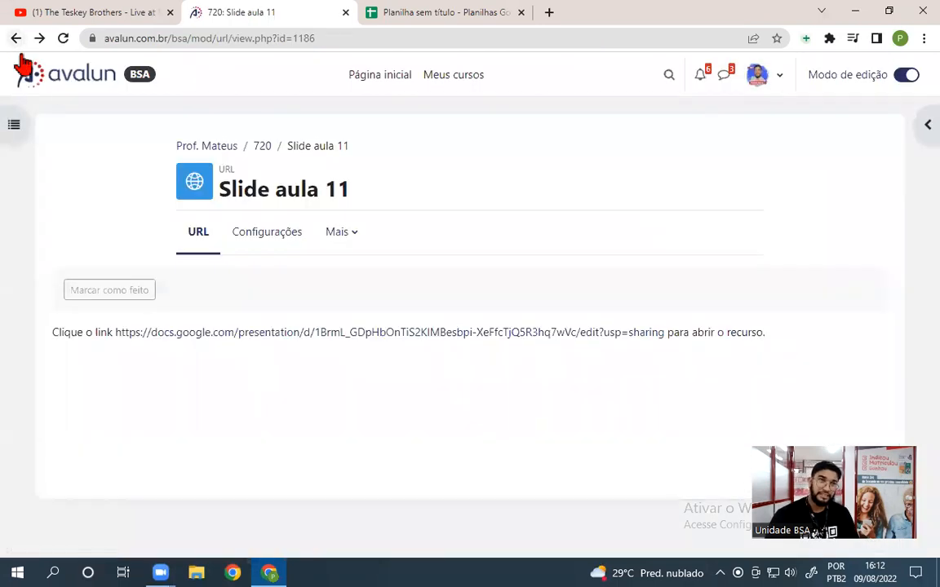
left_click(263, 146)
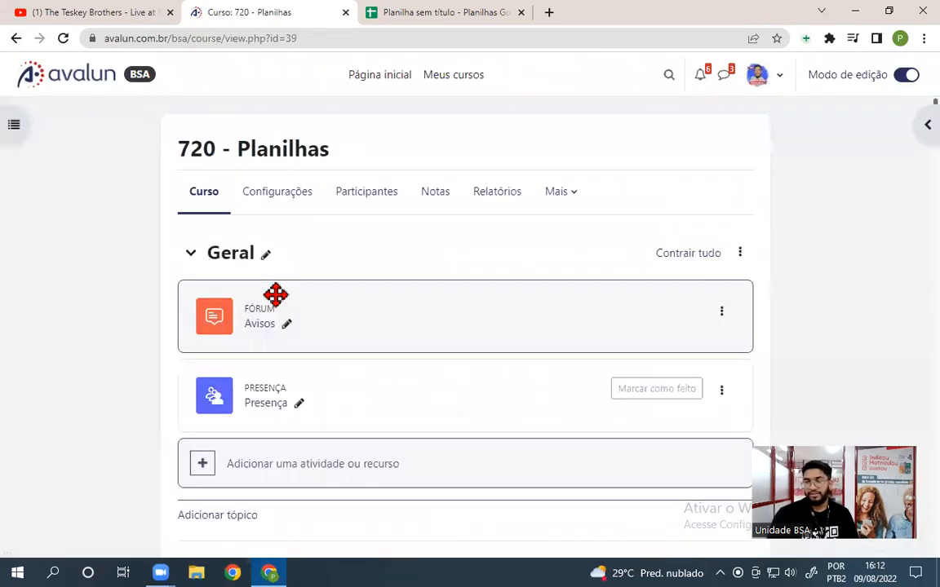
left_click(269, 406)
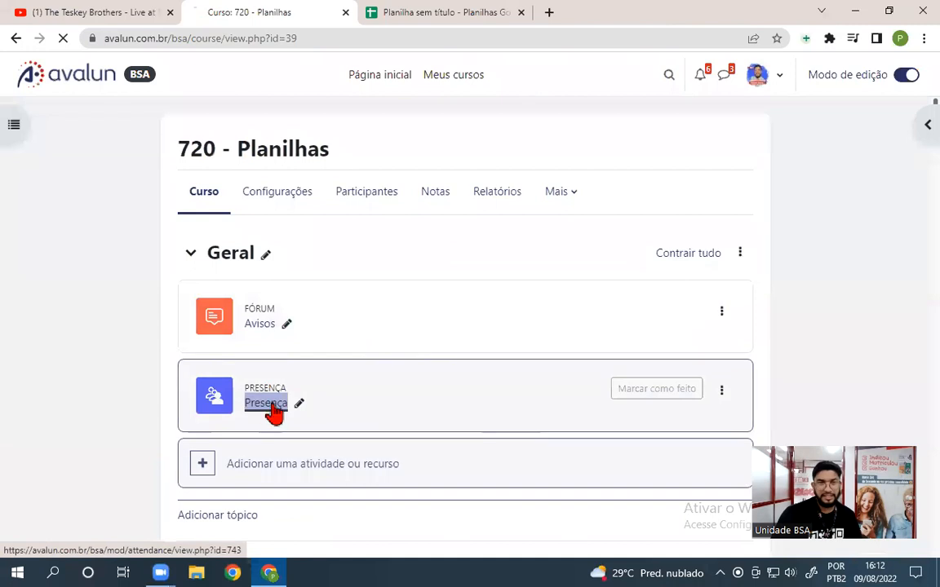
scroll(384, 298, "down", 2)
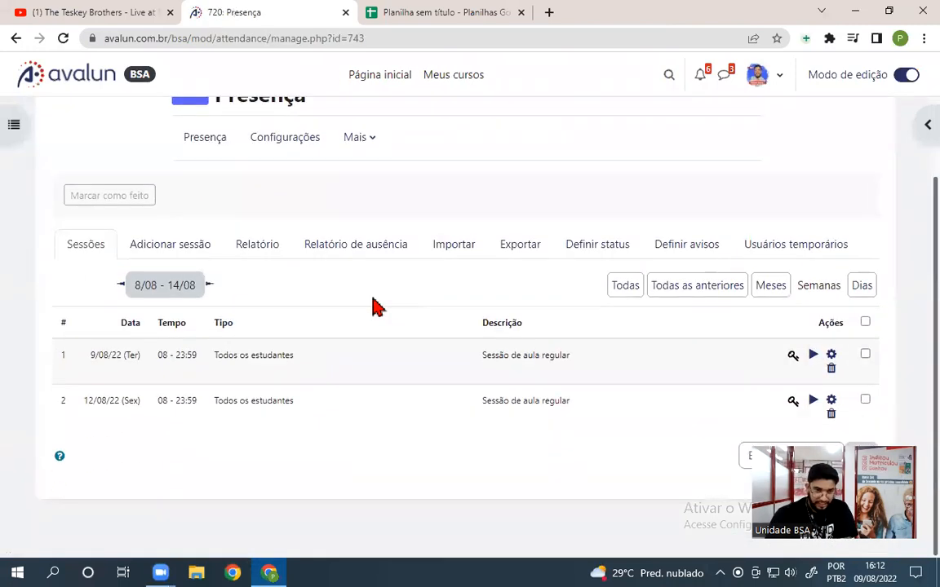
left_click(793, 356)
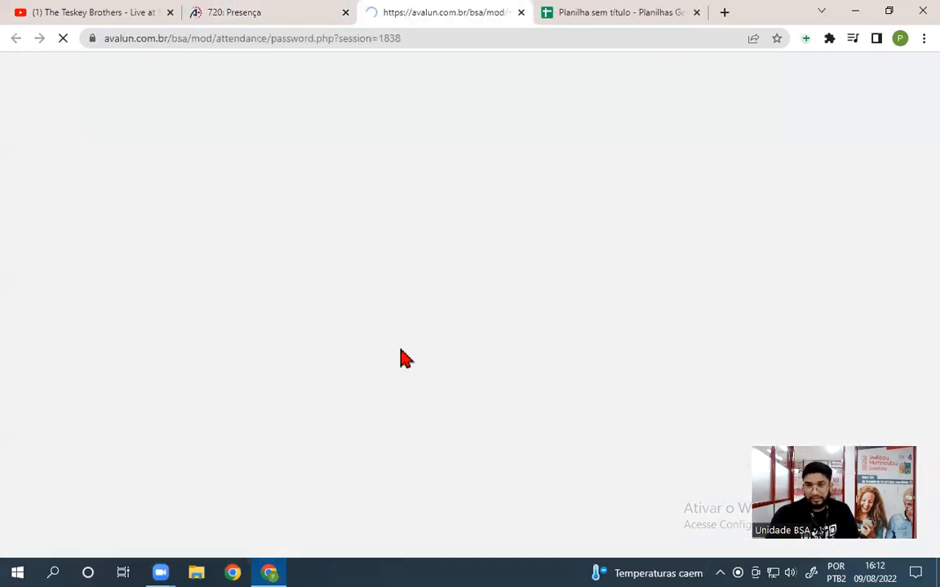
scroll(274, 287, "up", 9)
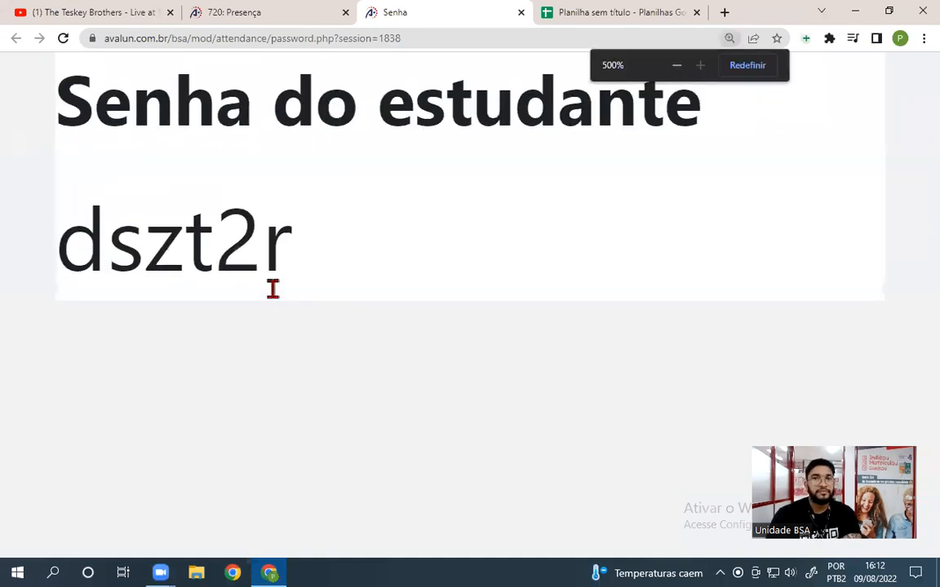